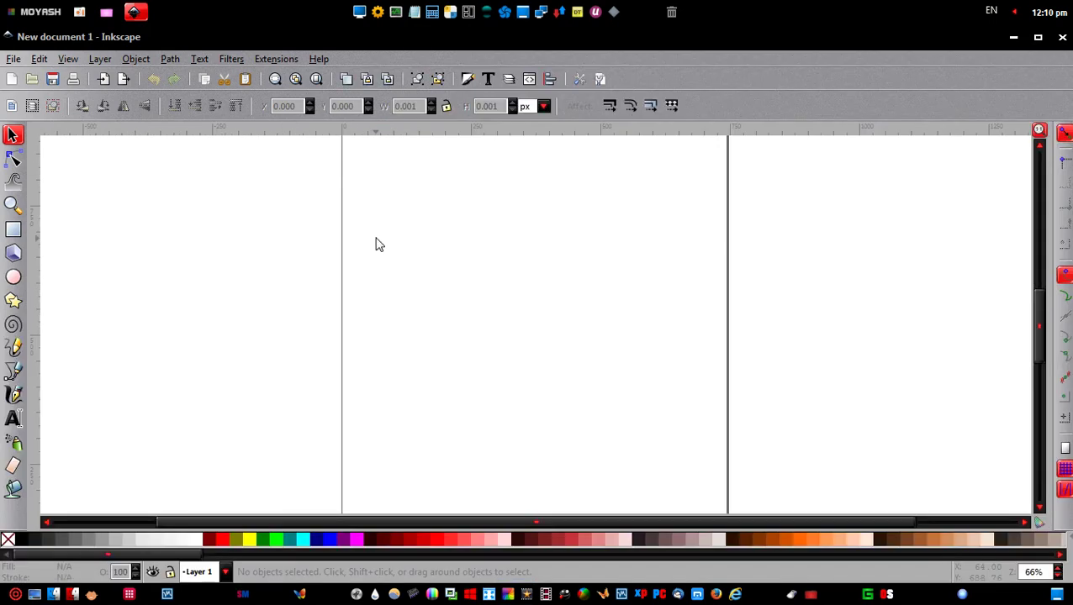
Set the document's custom page size to 800 px wide and 800 px high, and fit the page in the window.
click(318, 78)
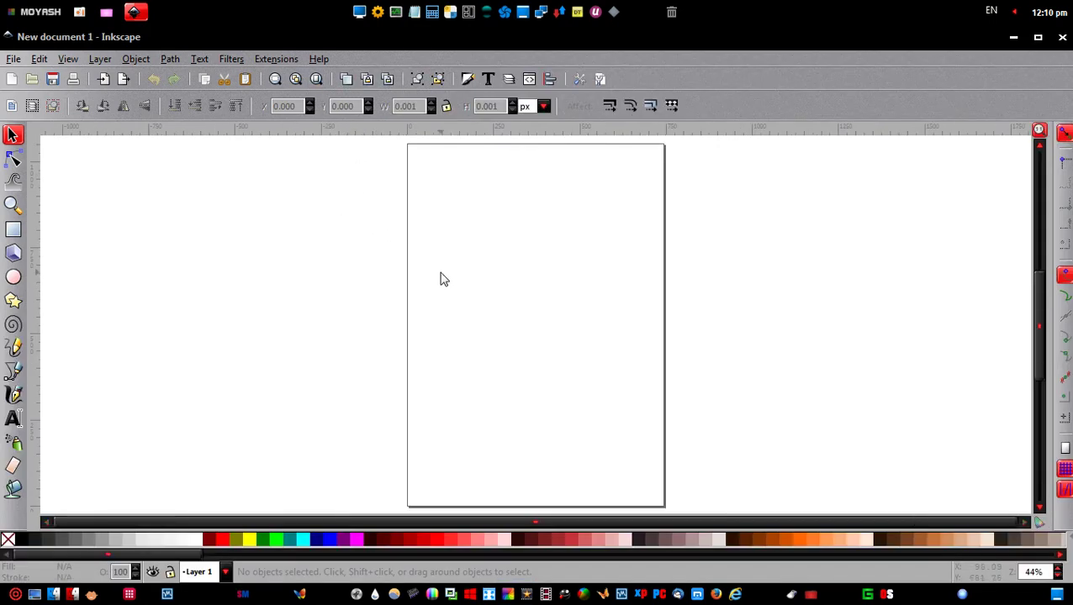
click(600, 78)
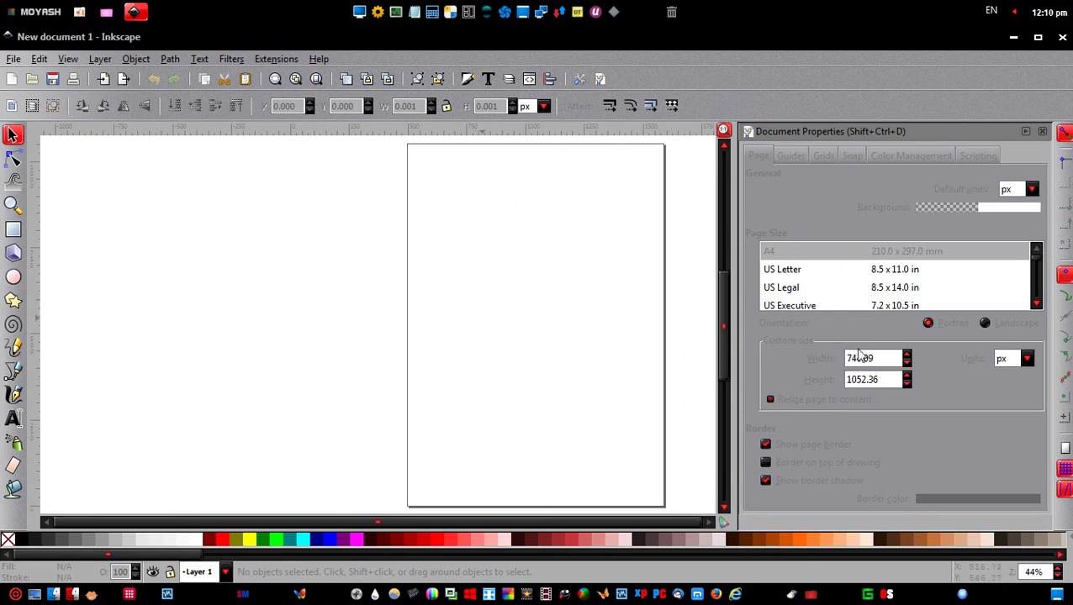
drag(878, 358, 841, 379)
text(800)
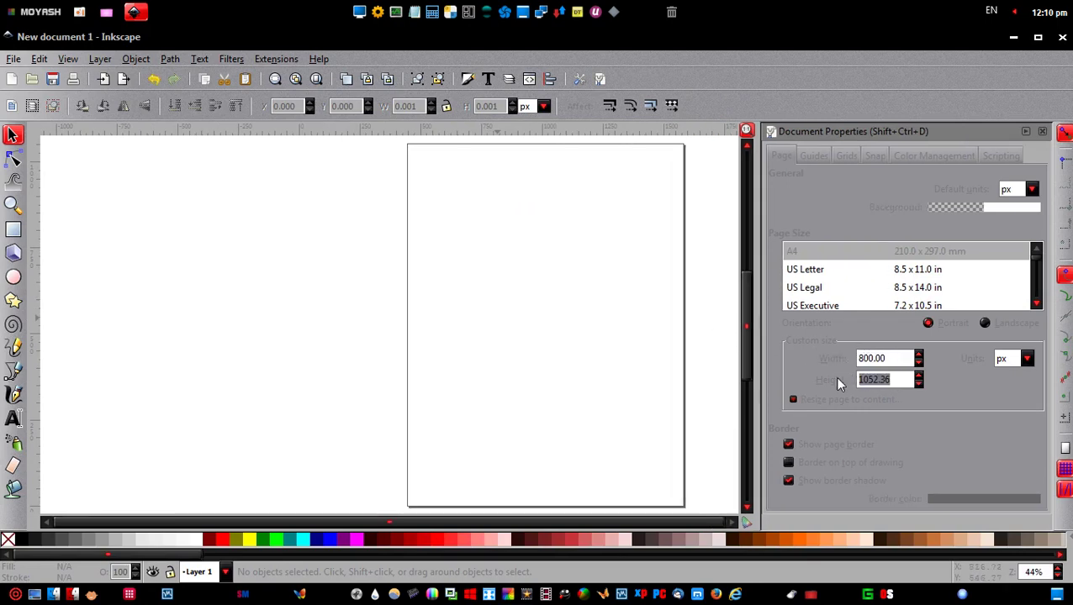
text(800)
click(868, 359)
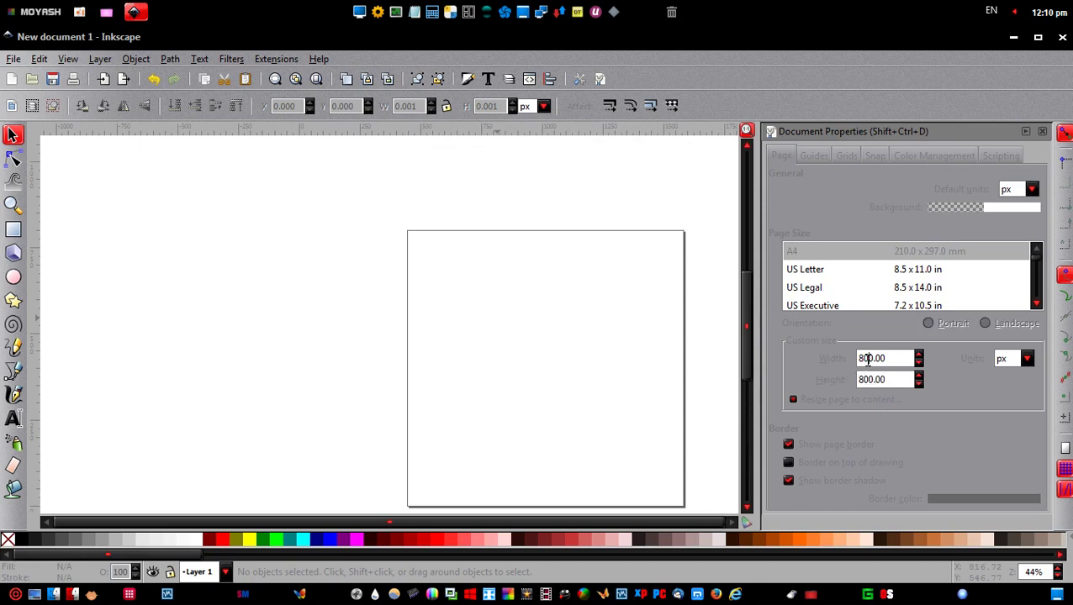
click(1042, 133)
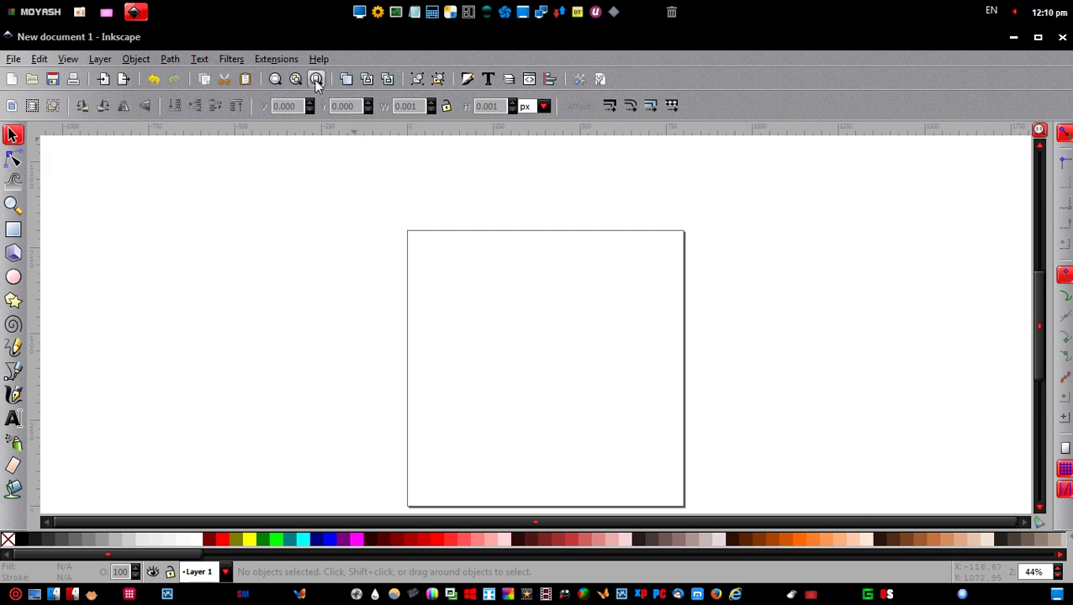
click(316, 80)
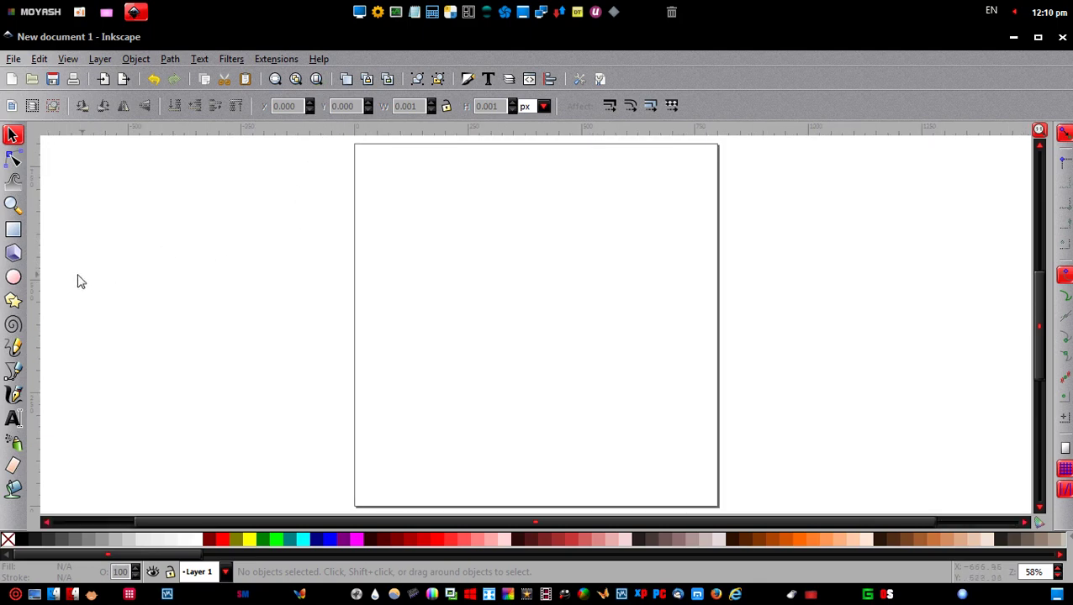
Draw an ellipse about 396 by 253 px on the empty canvas beside the page and remove its stroke paint.
click(12, 276)
mouse_move(102, 265)
mouse_down()
mouse_move(268, 344)
mouse_move(283, 378)
mouse_up()
click(13, 135)
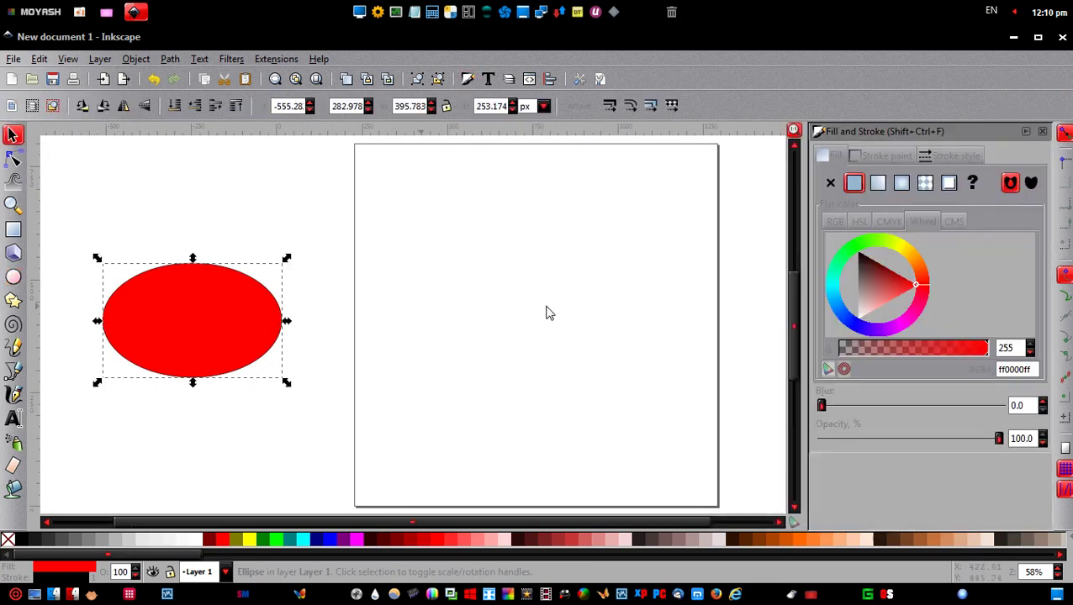
click(871, 158)
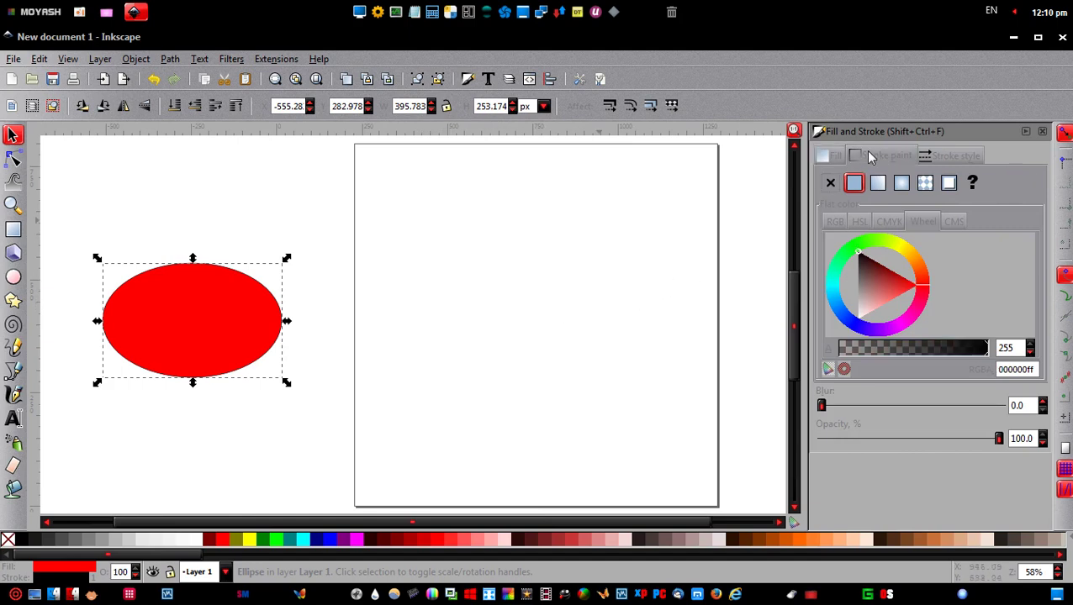
click(830, 183)
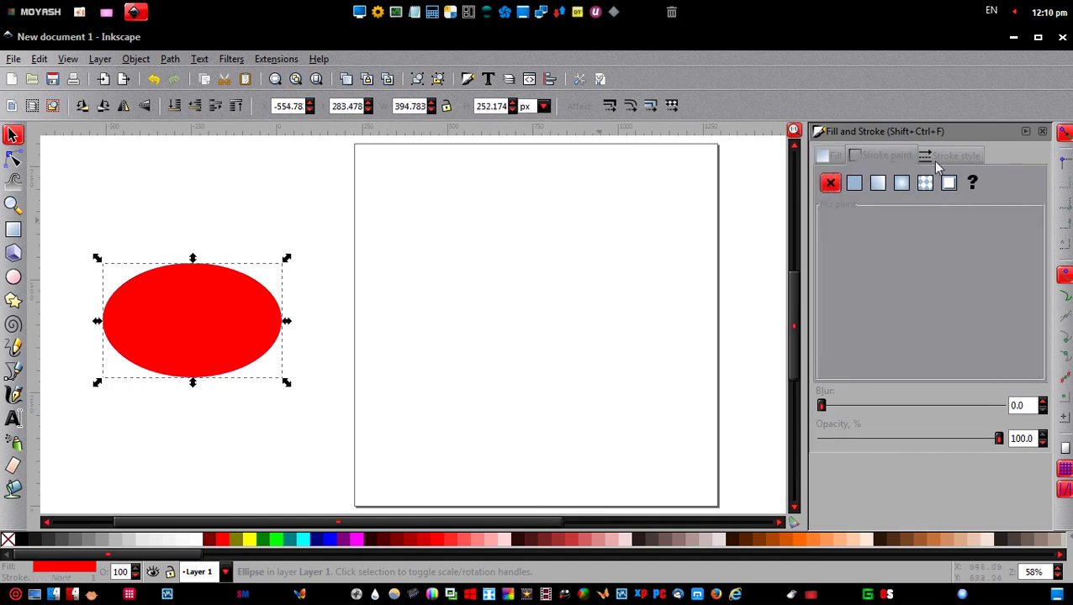
click(1042, 132)
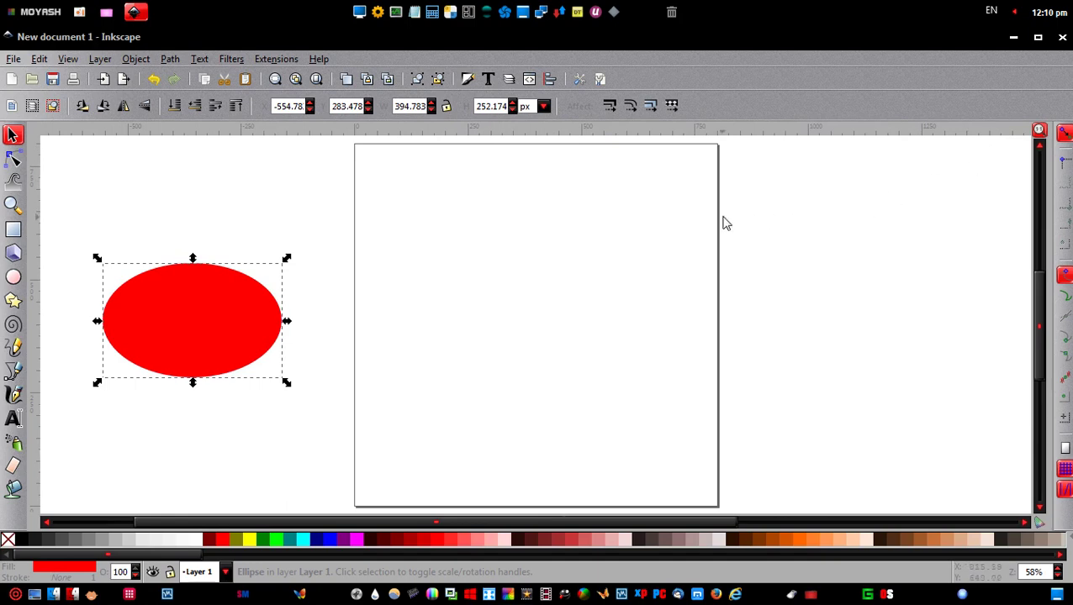
Resize the red ellipse to a circle 700 px high and 700 px wide.
double_click(491, 106)
text(700)
key(Return)
text(7)
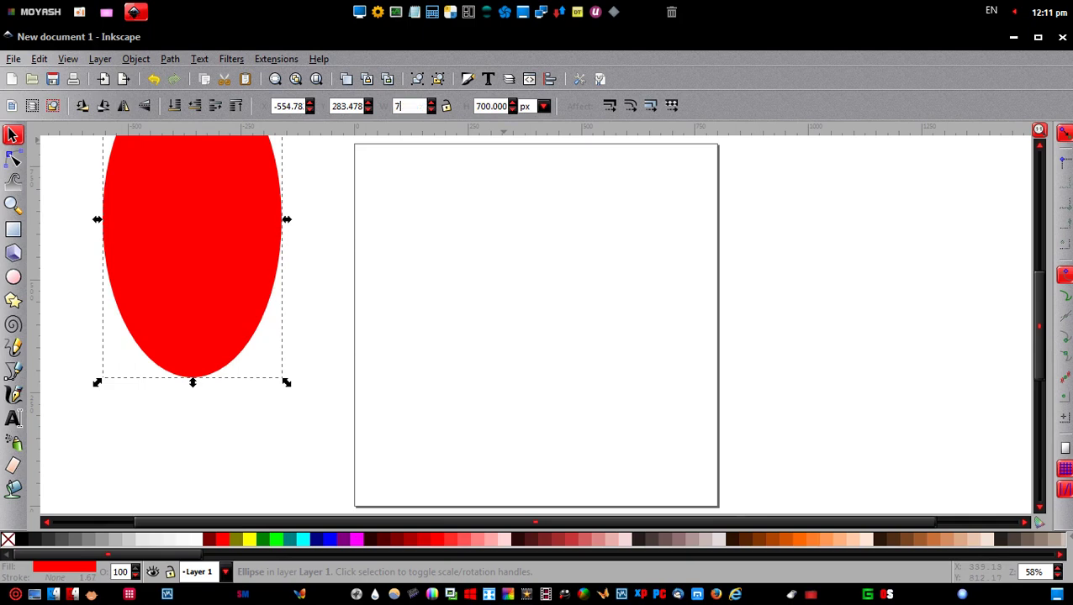
text(00)
key(Return)
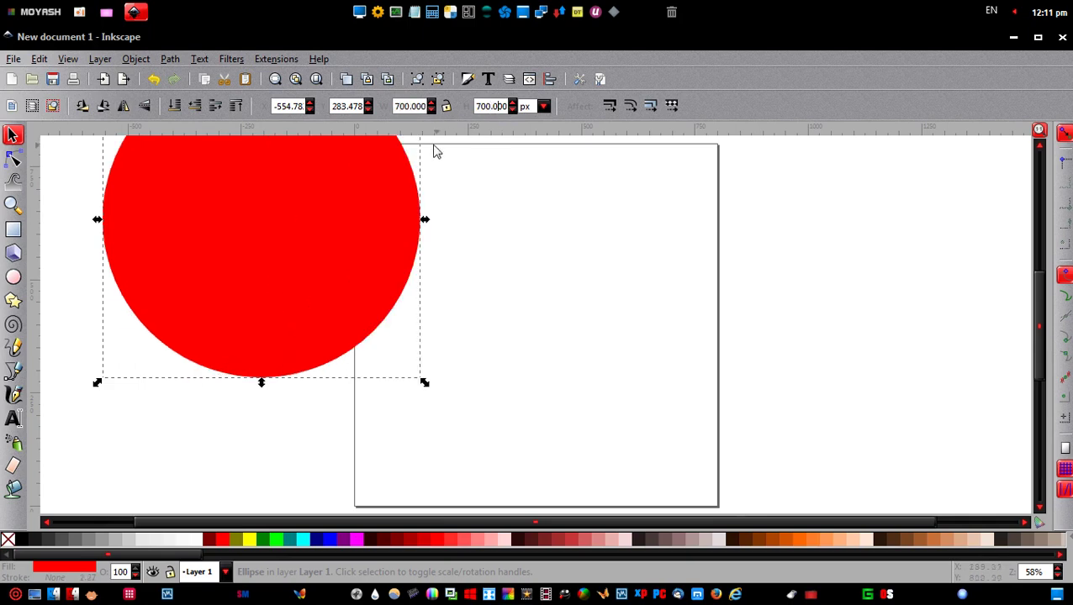
Centre the red circle horizontally and vertically relative to the page and fill it with black.
drag(364, 175, 338, 293)
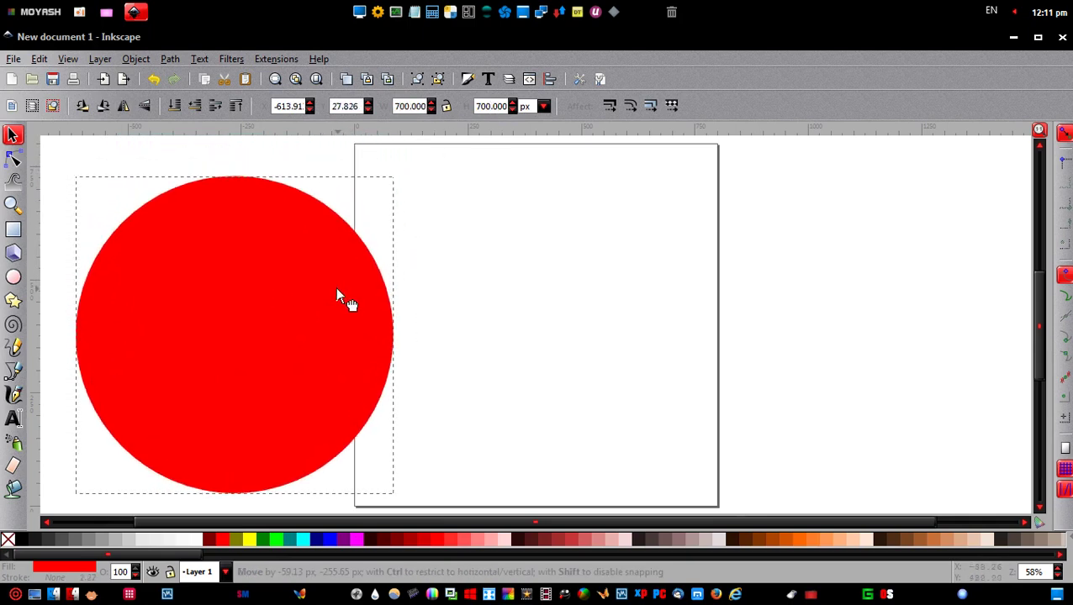
click(549, 78)
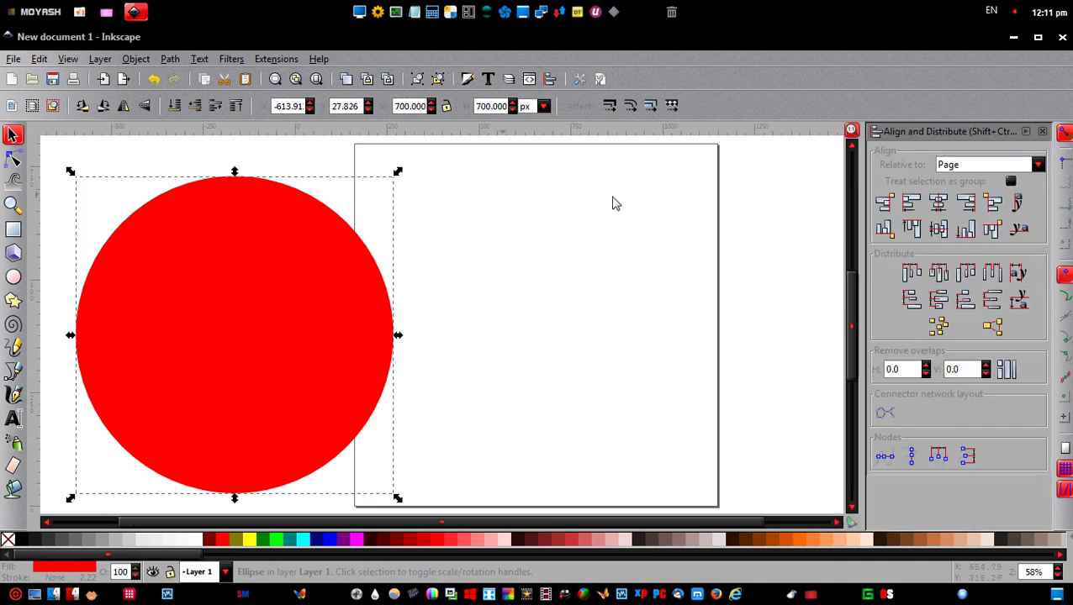
click(938, 203)
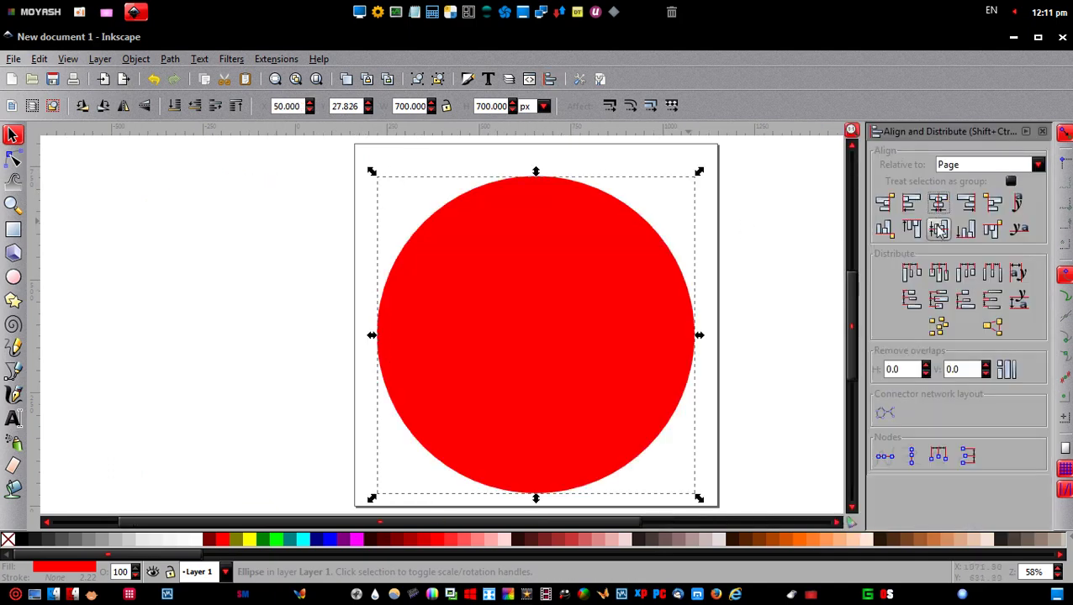
click(939, 229)
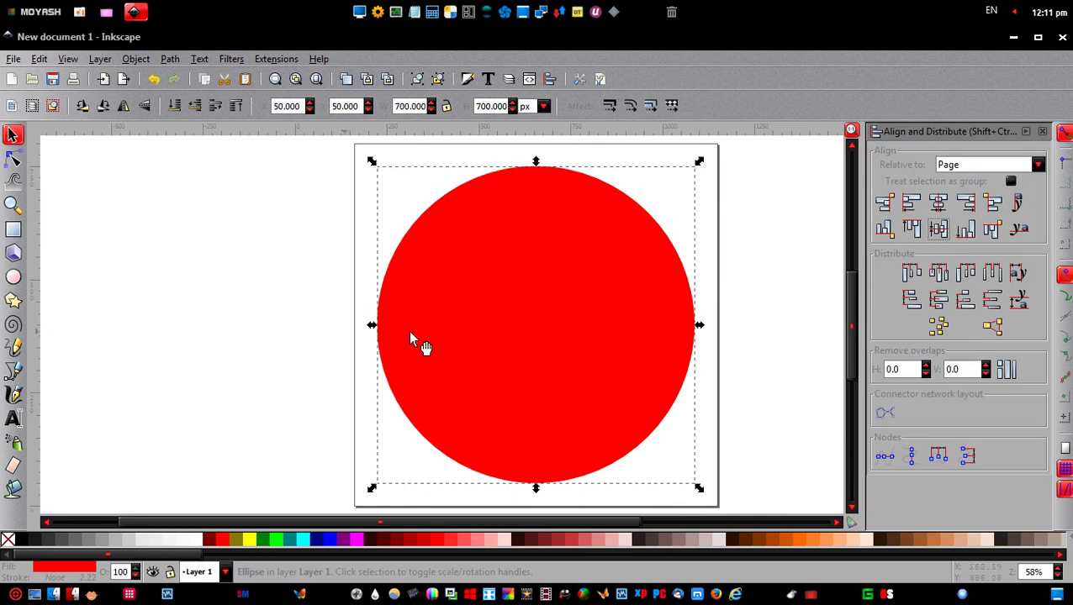
click(21, 541)
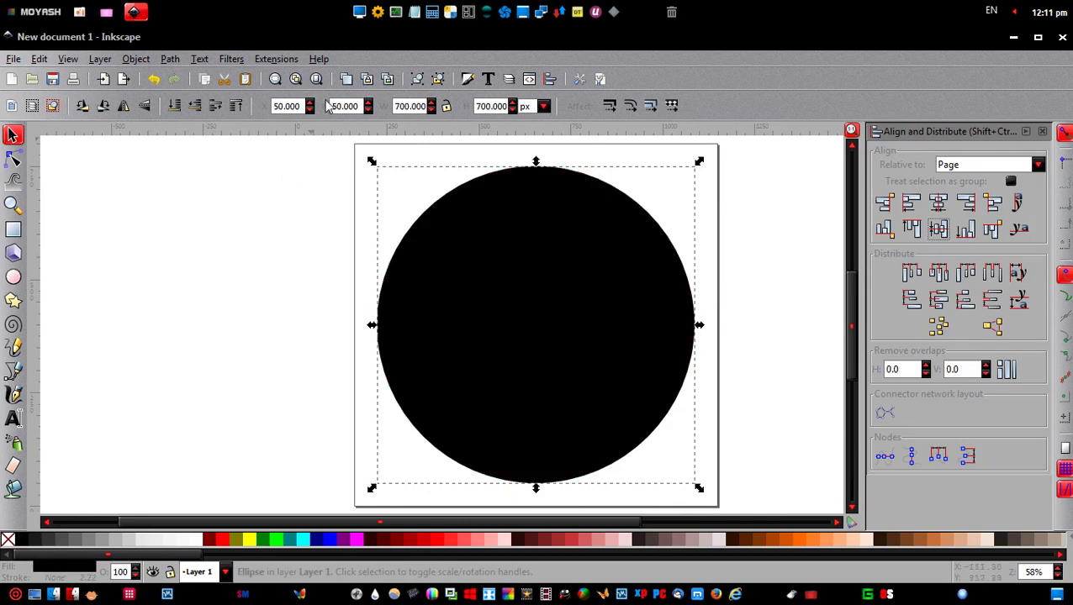
Duplicate the black circle, move the copy beside the original and fill it with blue #3771C8.
drag(574, 236, 260, 256)
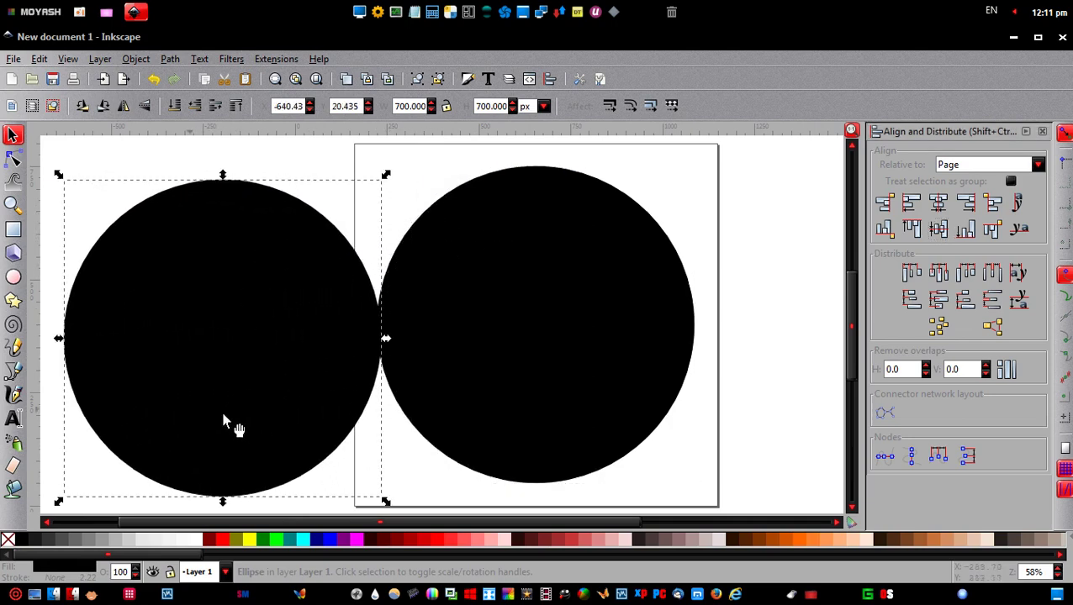
drag(171, 558, 746, 557)
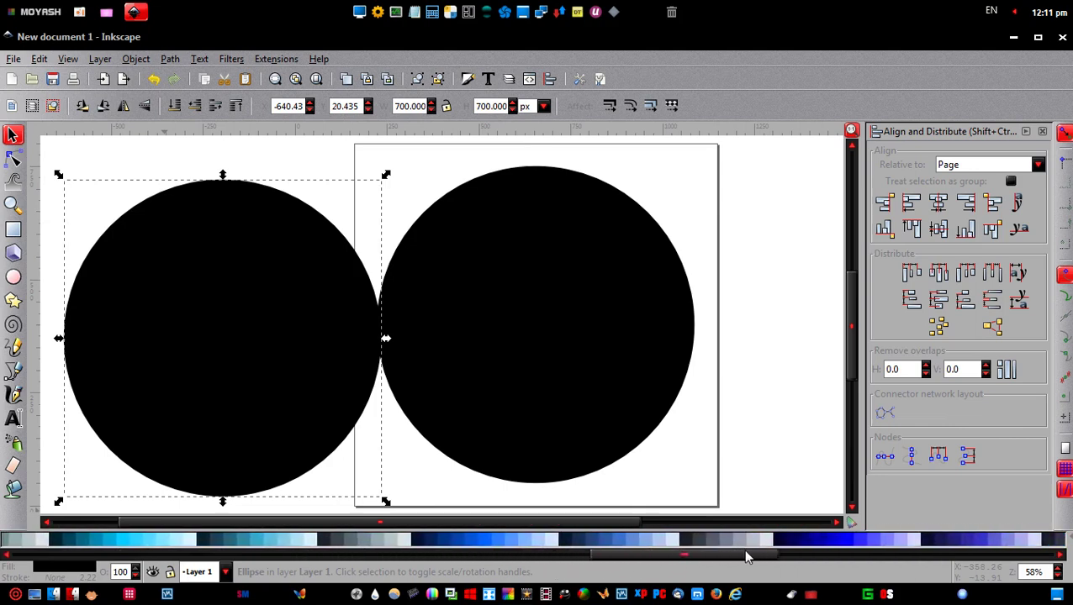
click(620, 540)
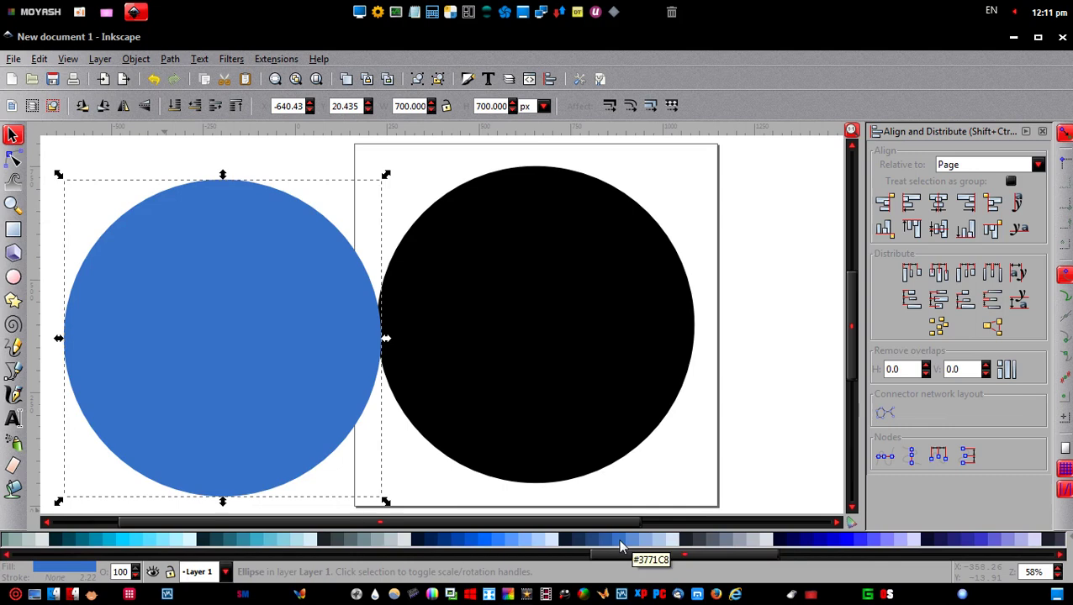
Resize the blue circle to 550 by 550 px and centre it on the page both horizontally and vertically.
triple_click(481, 106)
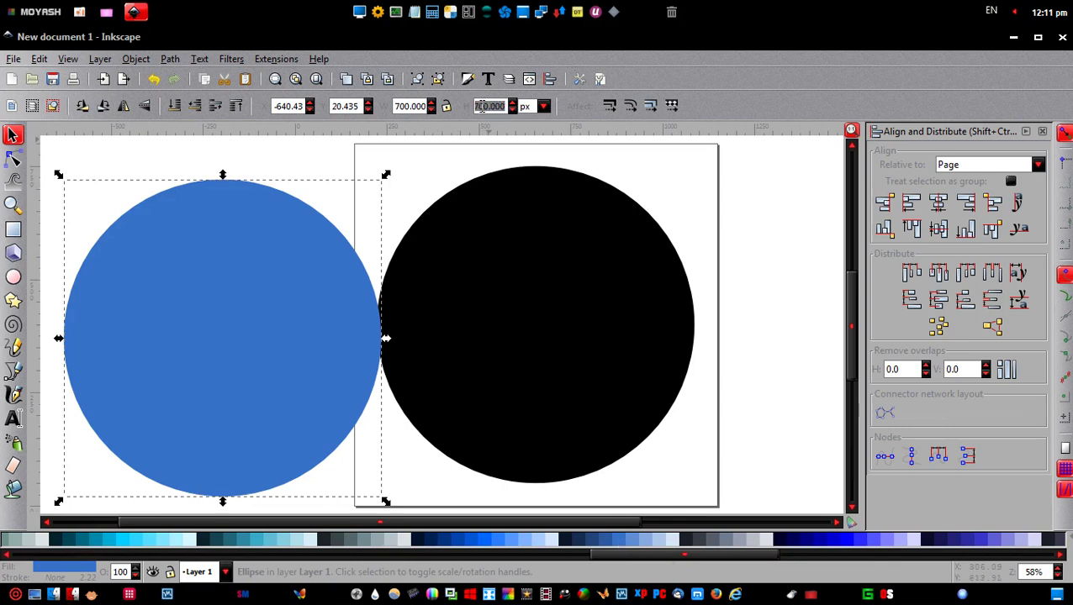
text(550)
key(Return)
triple_click(411, 105)
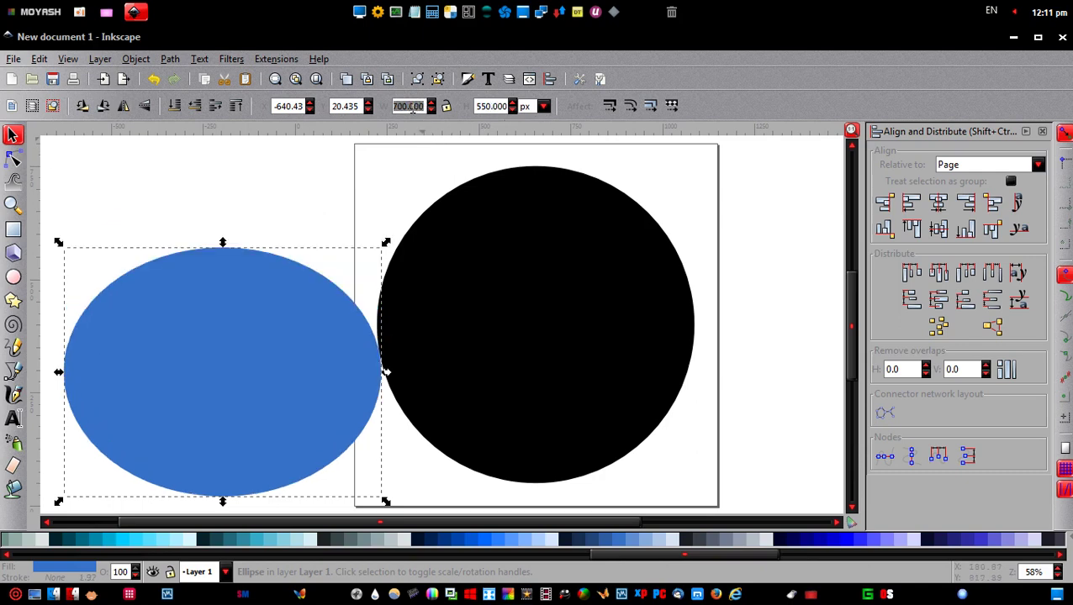
text(550)
key(Return)
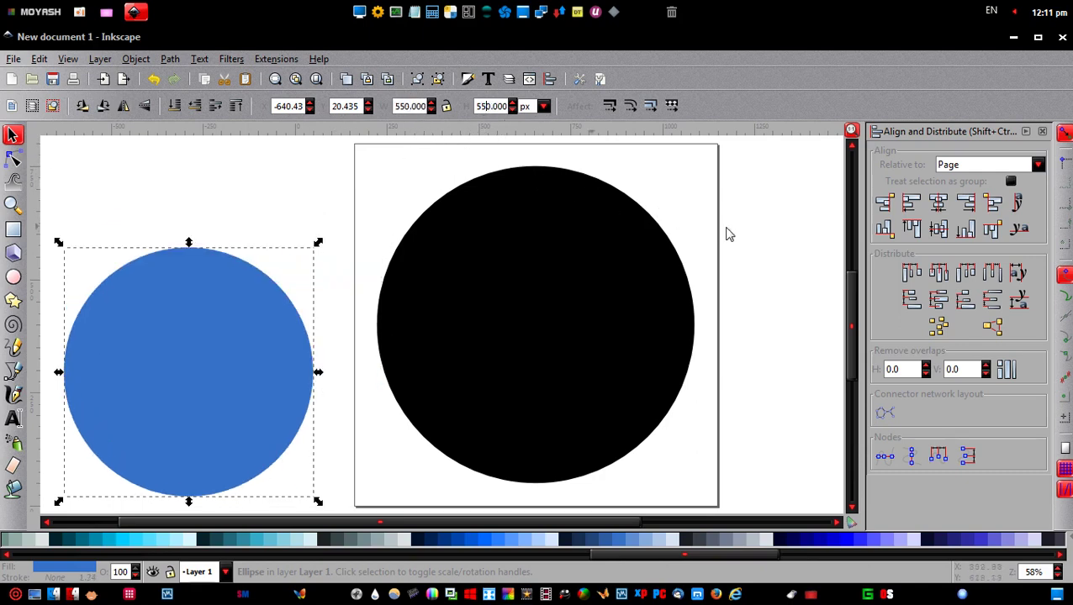
click(938, 203)
click(939, 228)
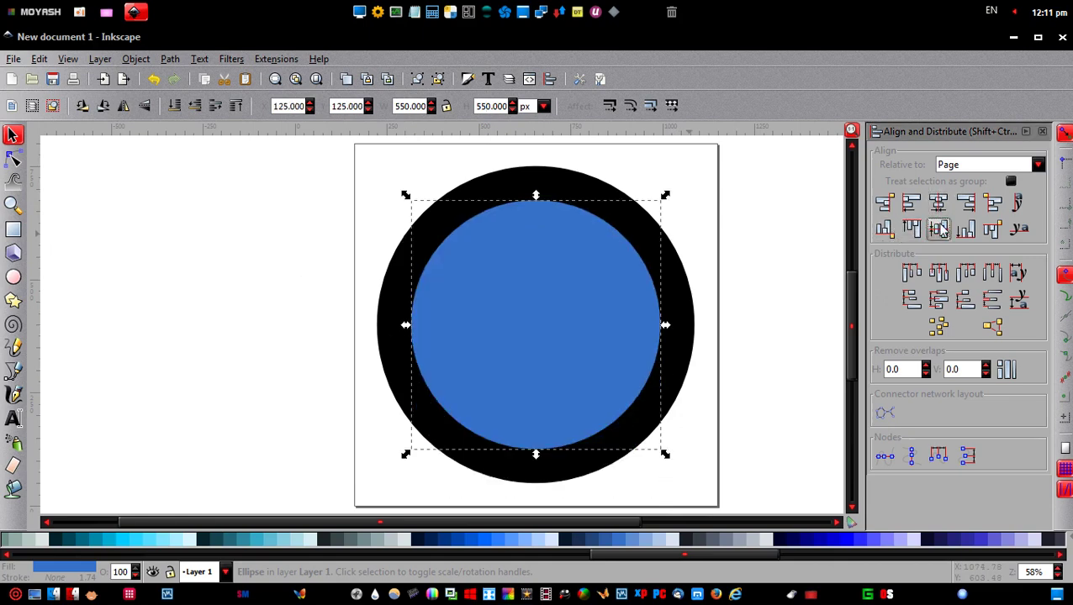
Duplicate the blue circle, move the copy off the page and fill it with red.
click(346, 80)
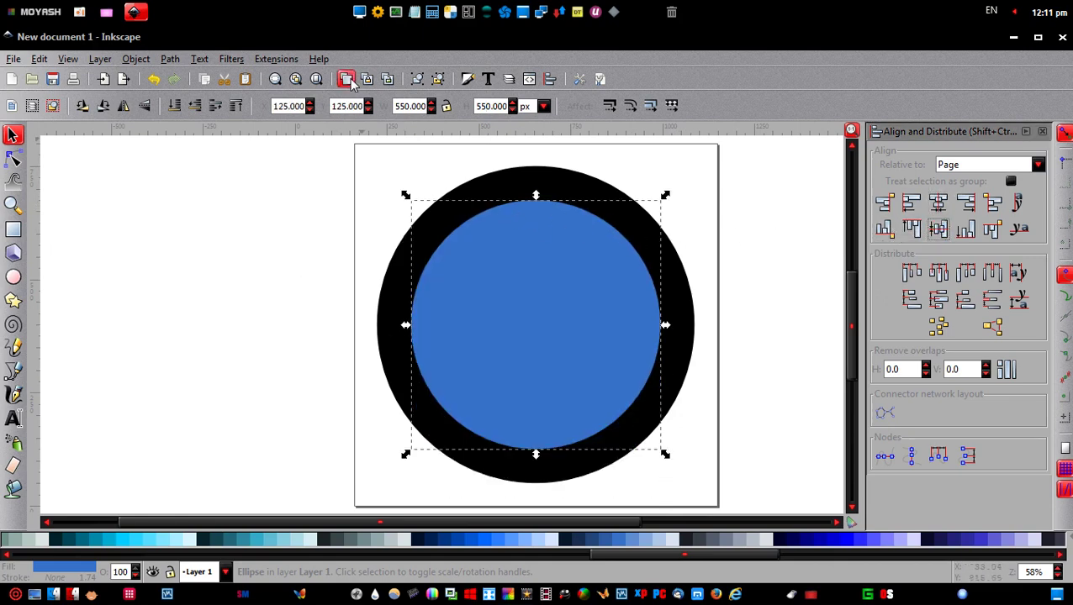
drag(518, 256, 244, 274)
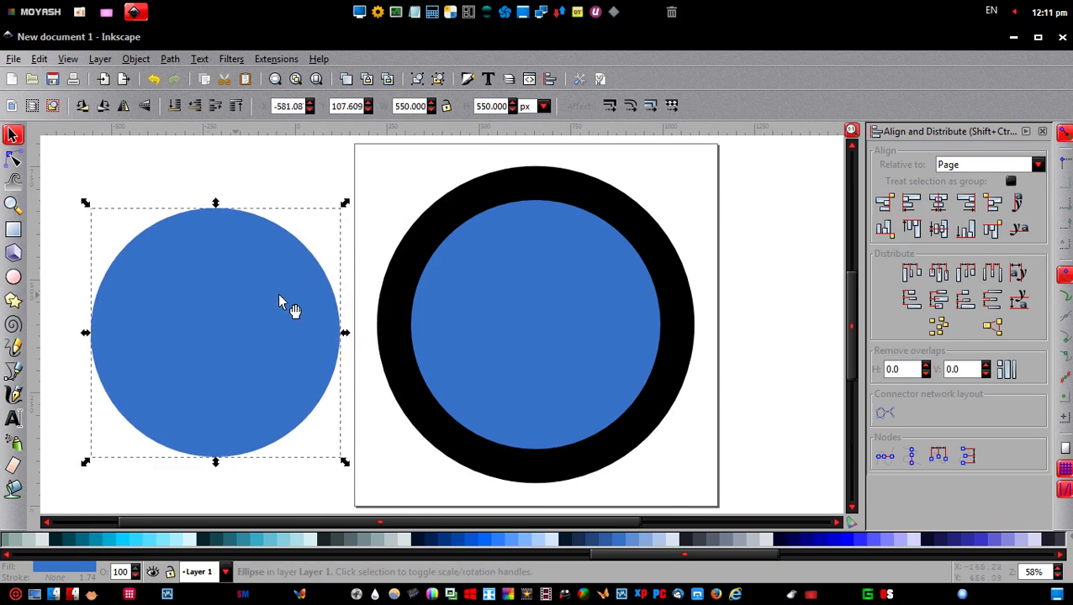
drag(602, 551, 25, 570)
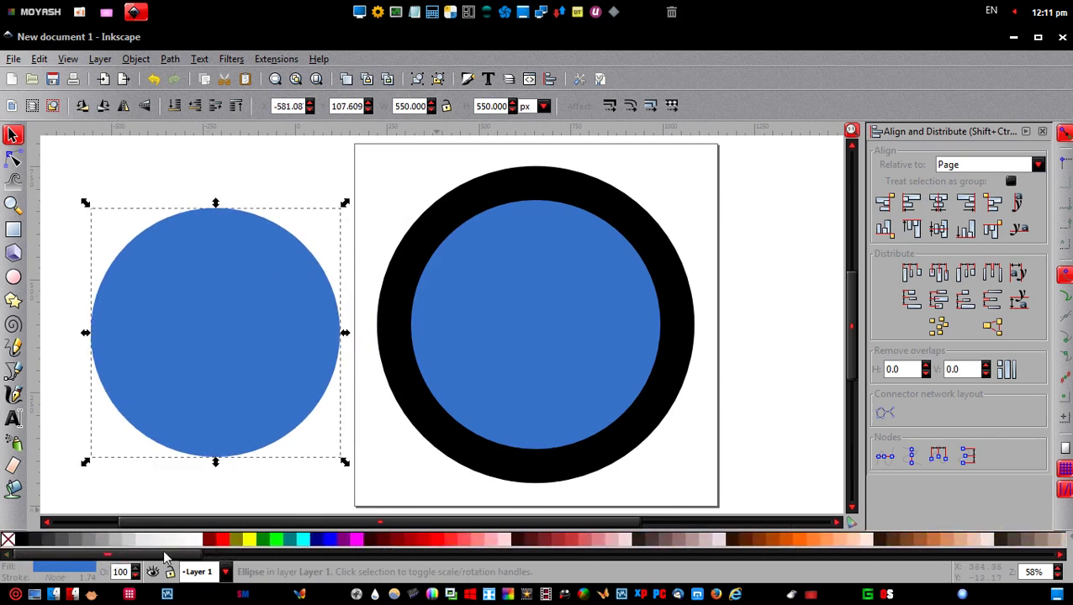
click(223, 540)
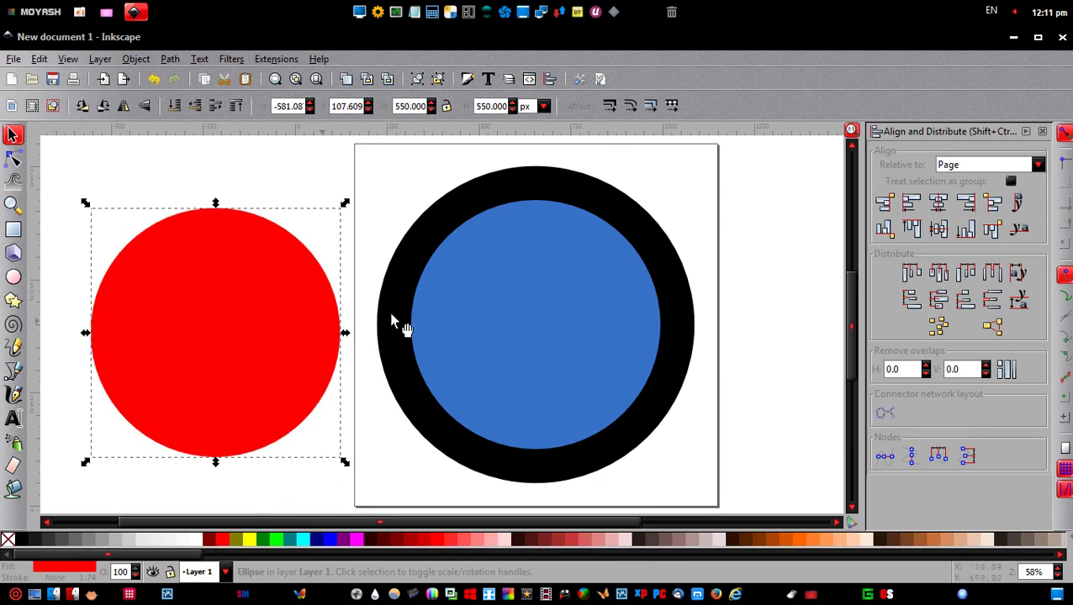
Resize the red circle to 250 by 250 px and centre it on the page both horizontally and vertically.
double_click(490, 105)
text(250)
click(410, 105)
text(25)
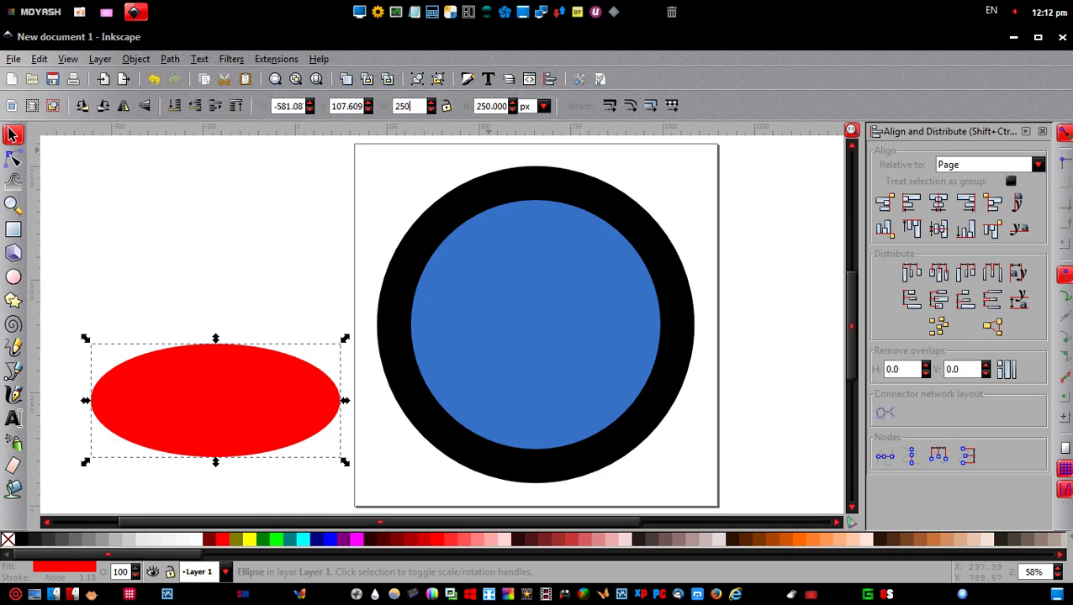
key(Return)
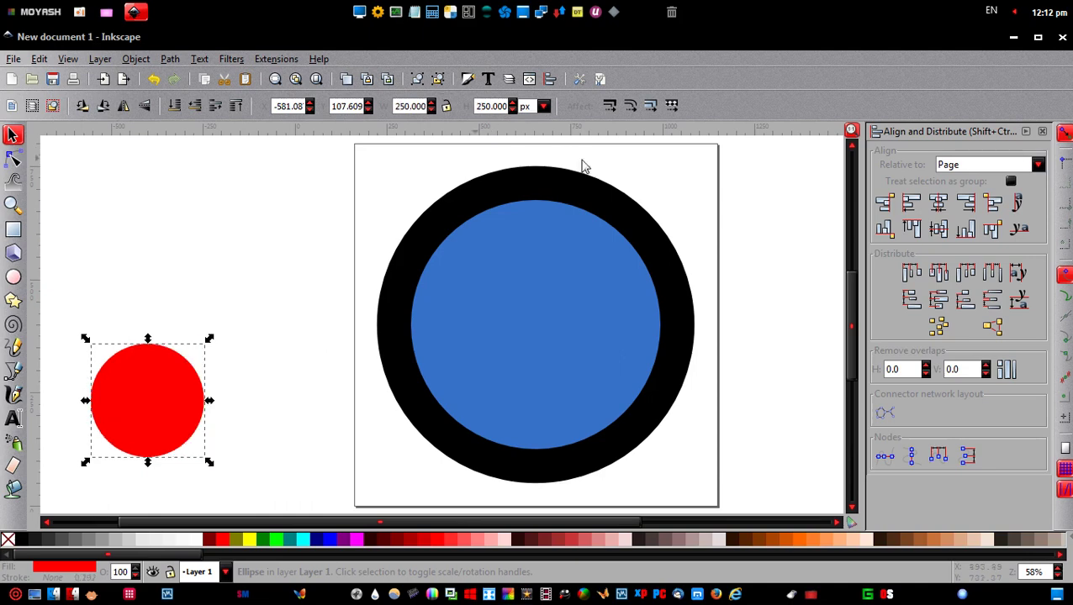
click(938, 203)
click(939, 229)
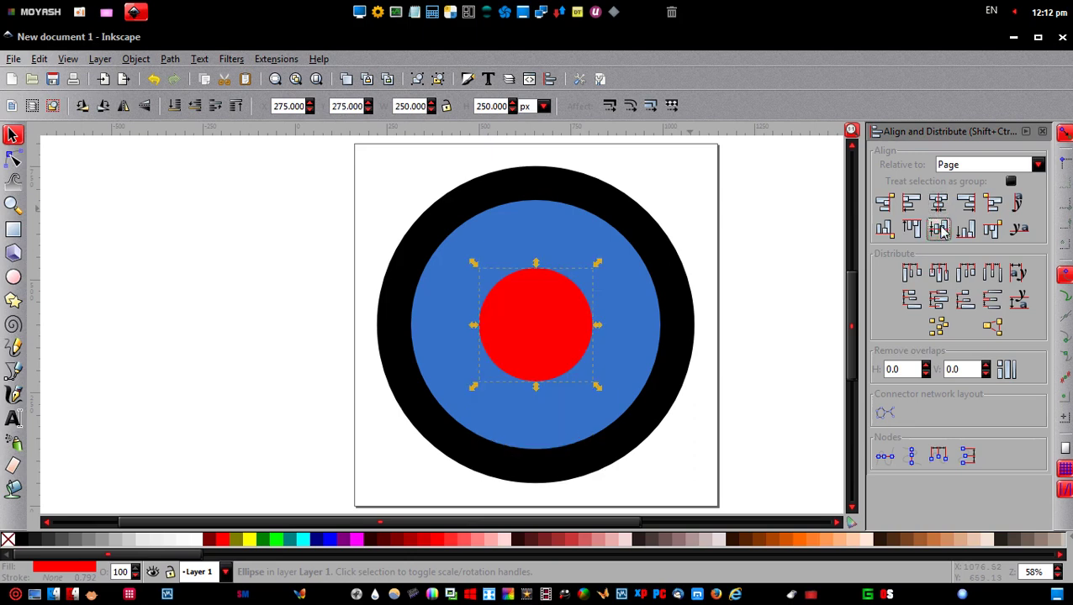
Cut the red circle out of the blue circle with the path Difference operation to form a ring.
shift+click(570, 229)
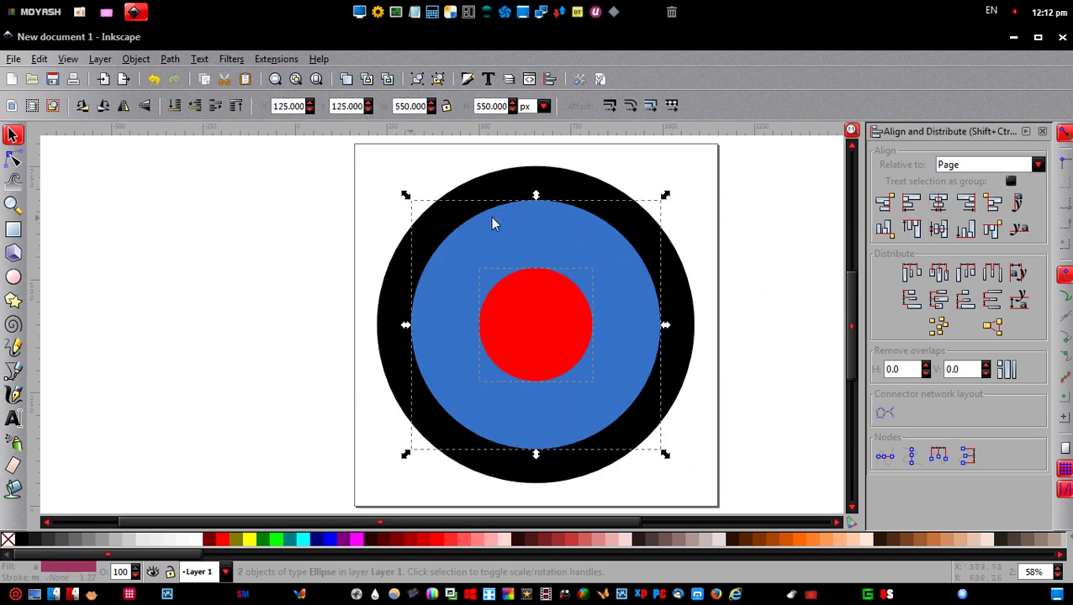
click(171, 60)
click(197, 143)
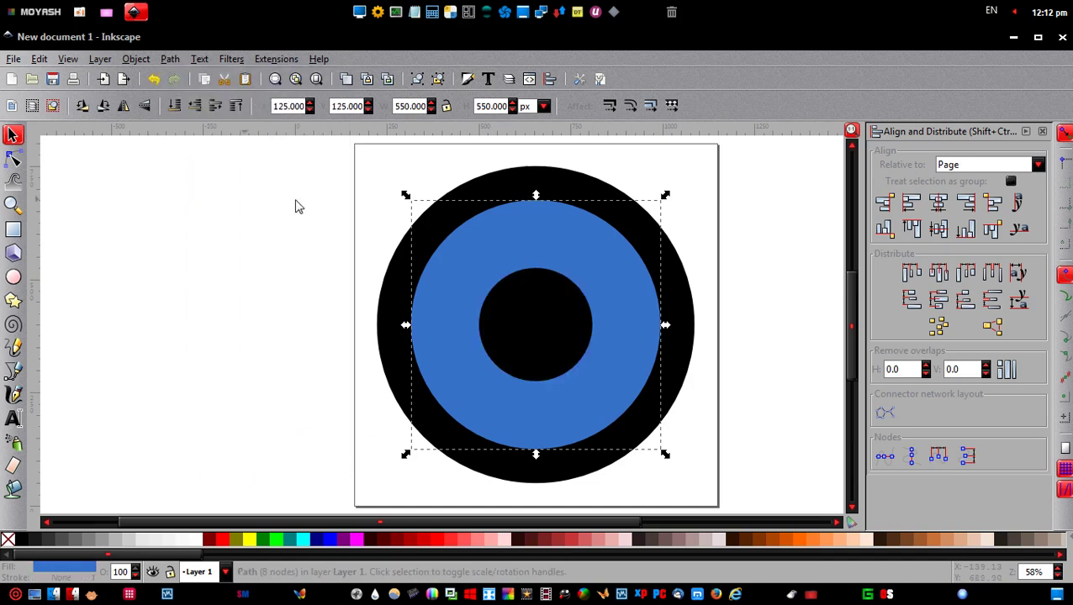
Move the blue ring partly off the black circle to check its hole, and centre it back on the page.
drag(526, 250, 375, 283)
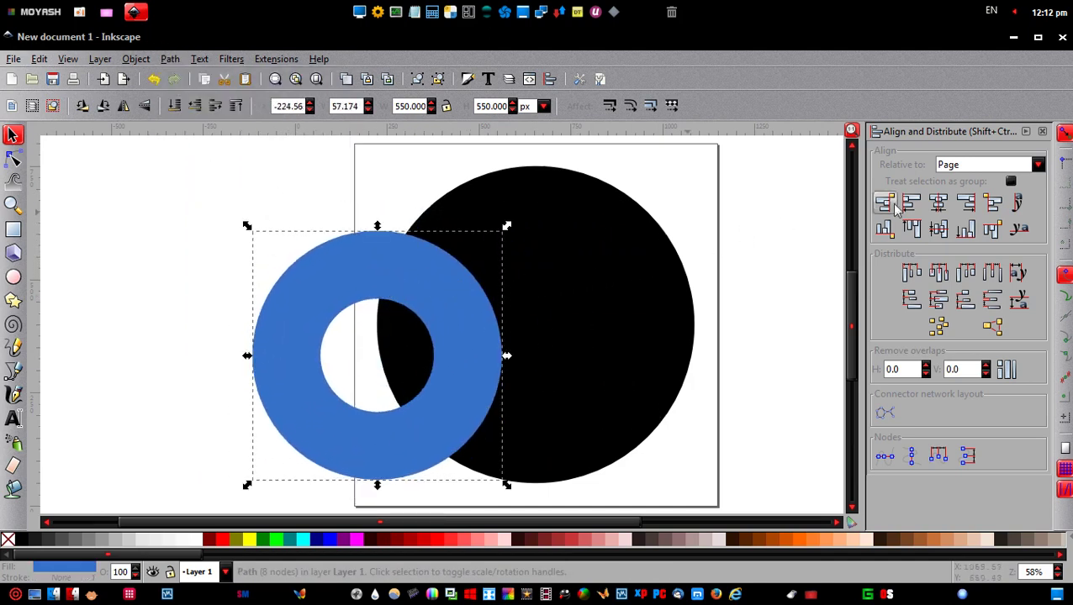
click(938, 203)
click(938, 228)
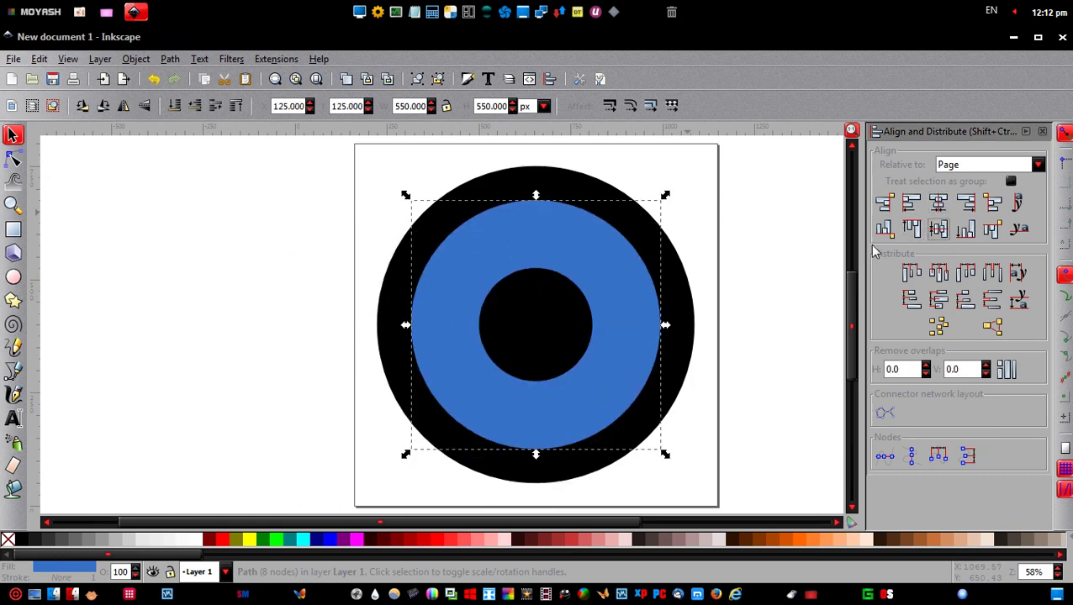
Draw a red rectangle about 188 by 282 px on the empty canvas left of the page.
click(793, 268)
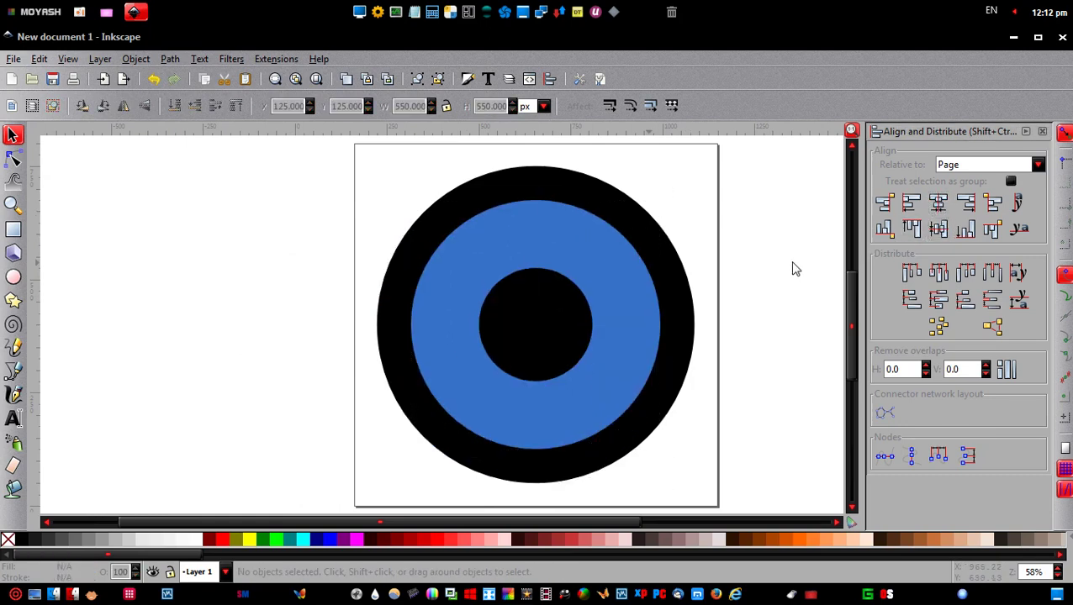
click(12, 229)
drag(114, 219, 199, 345)
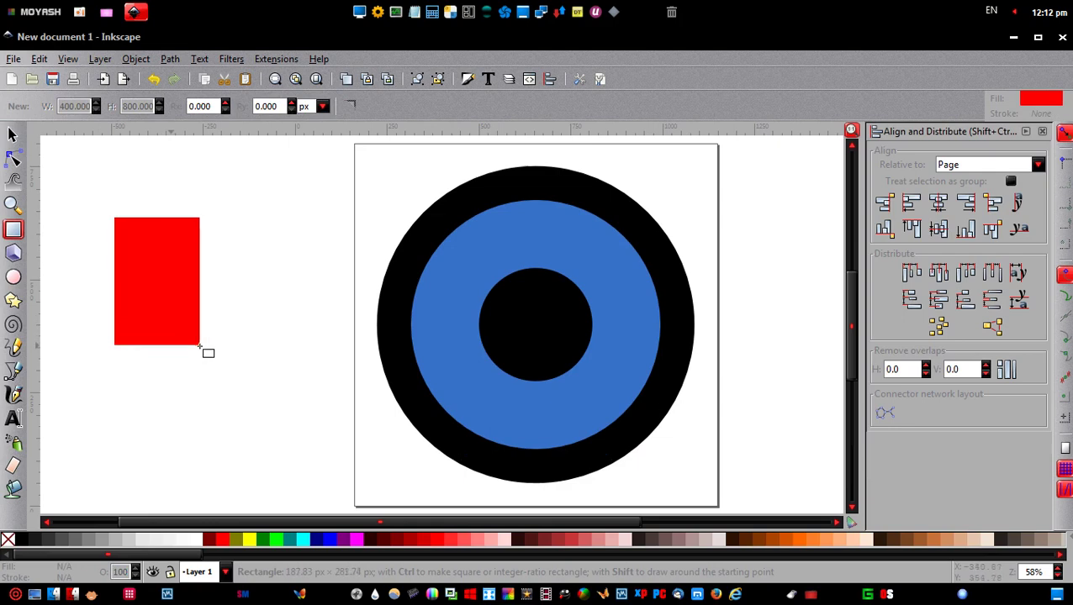
click(11, 136)
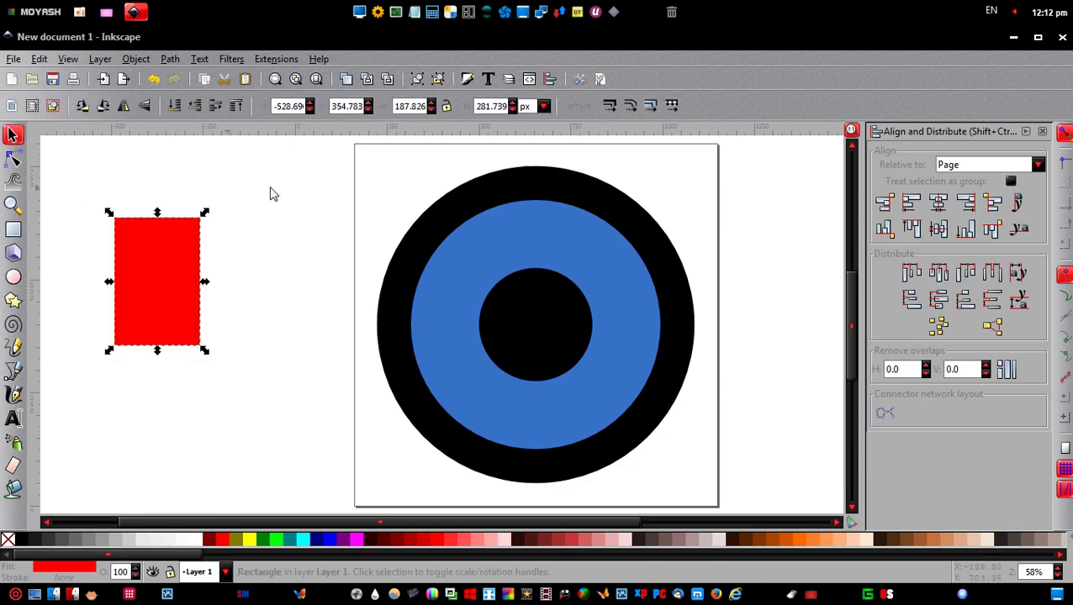
Resize the red rectangle to 400 px wide and 800 px high.
double_click(493, 106)
text(800)
key(Return)
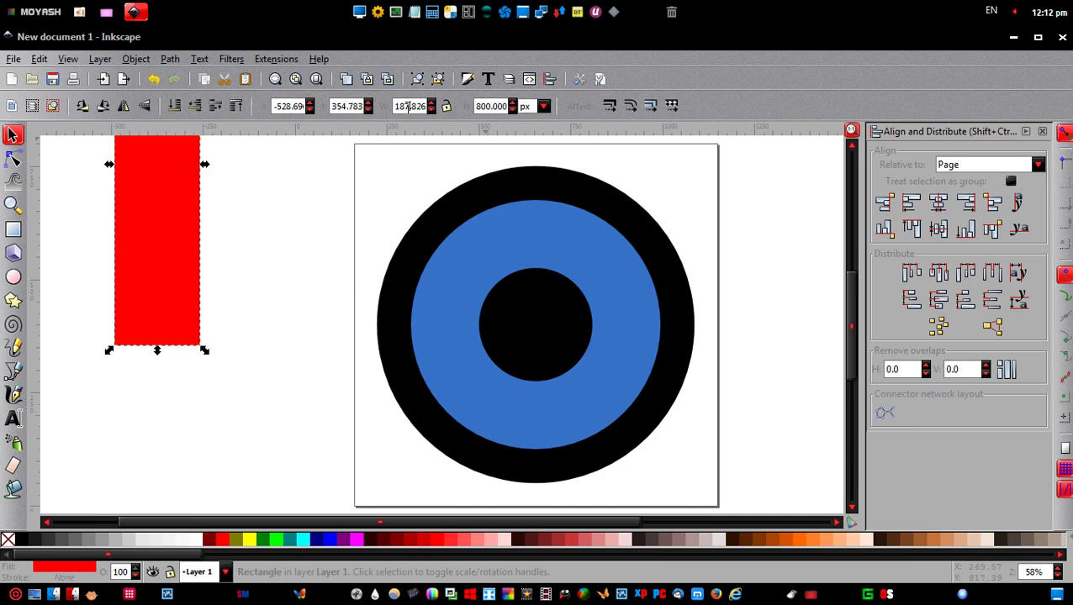
double_click(405, 106)
text(4)
key(Return)
Position the red rectangle at X 0 and Y 0 so it covers the left half of the page.
double_click(348, 106)
text(0)
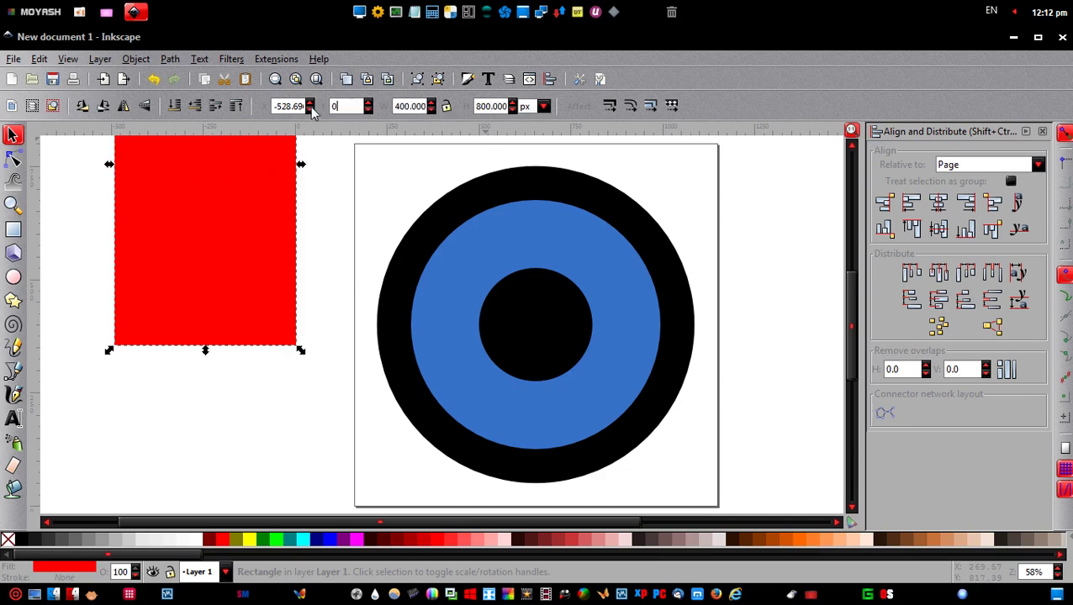
key(Return)
double_click(290, 106)
text(0)
key(Return)
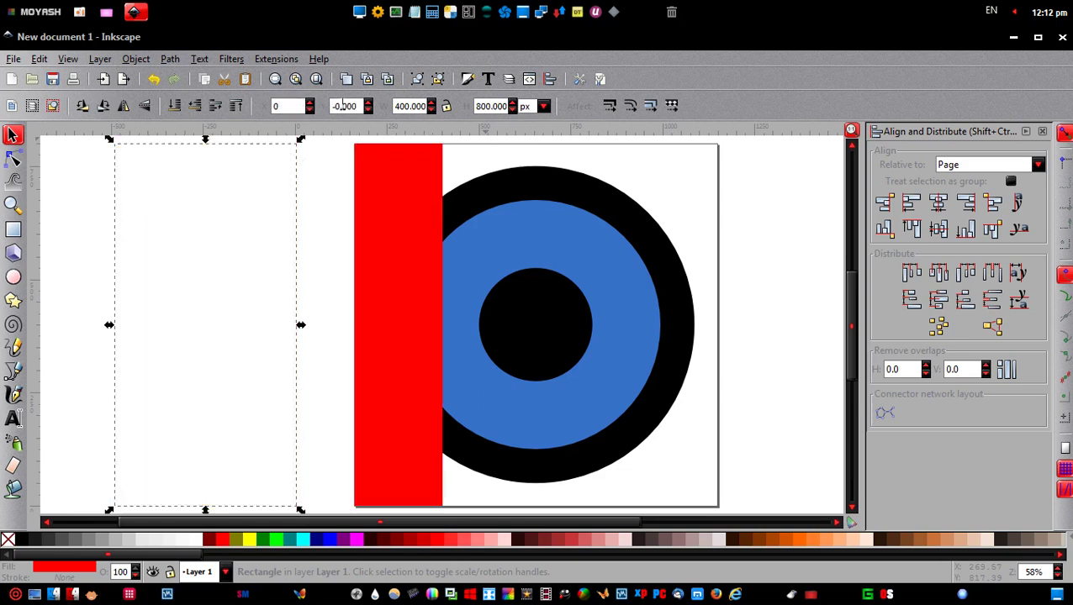
Intersect a duplicate of the blue ring with the red rectangle and fill the resulting half ring with white.
click(563, 236)
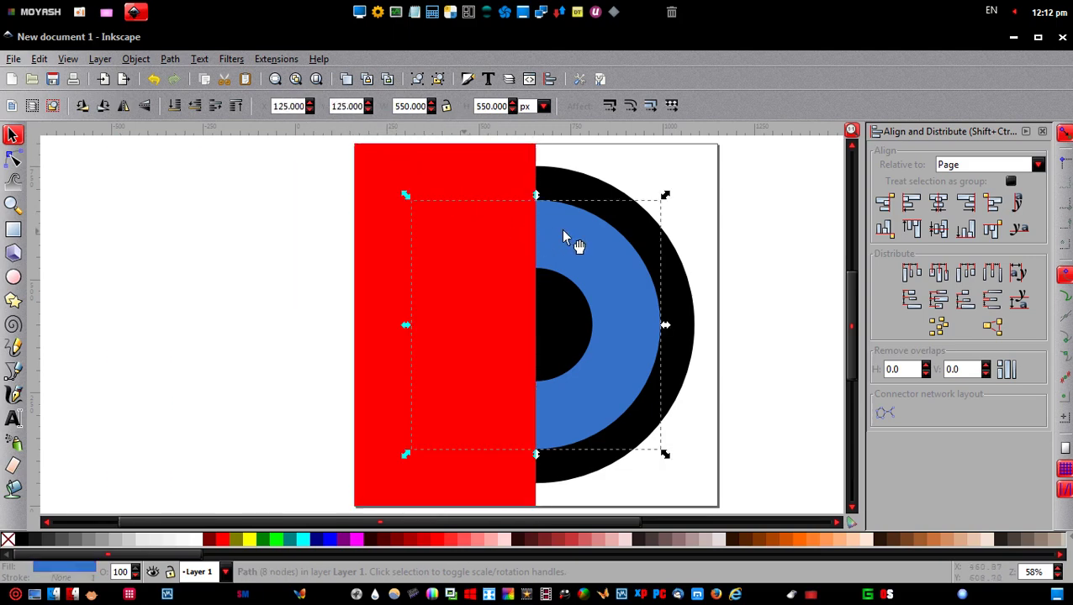
click(346, 79)
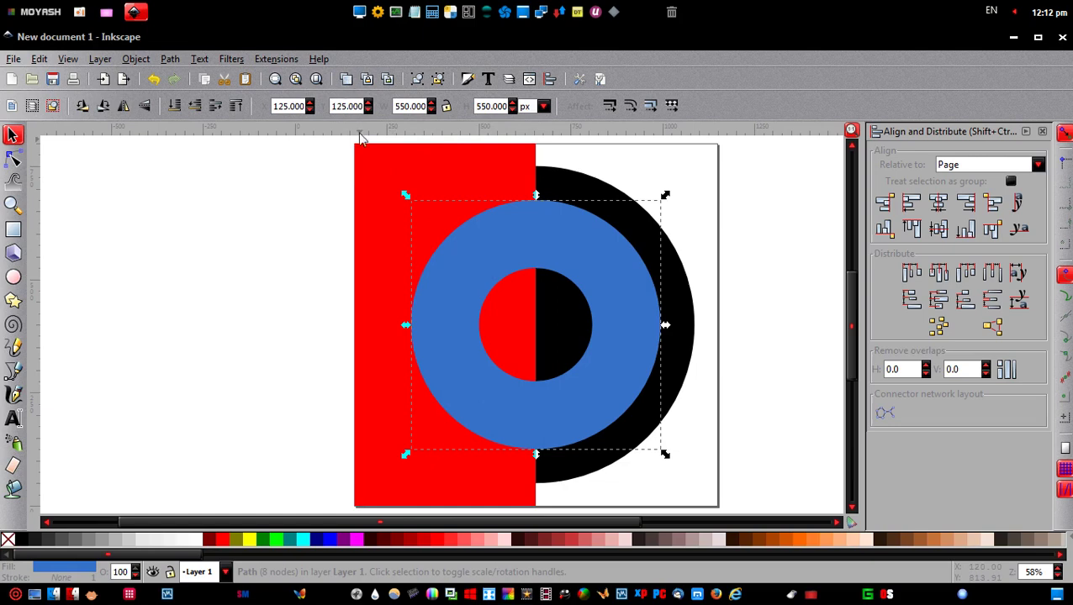
shift+click(373, 165)
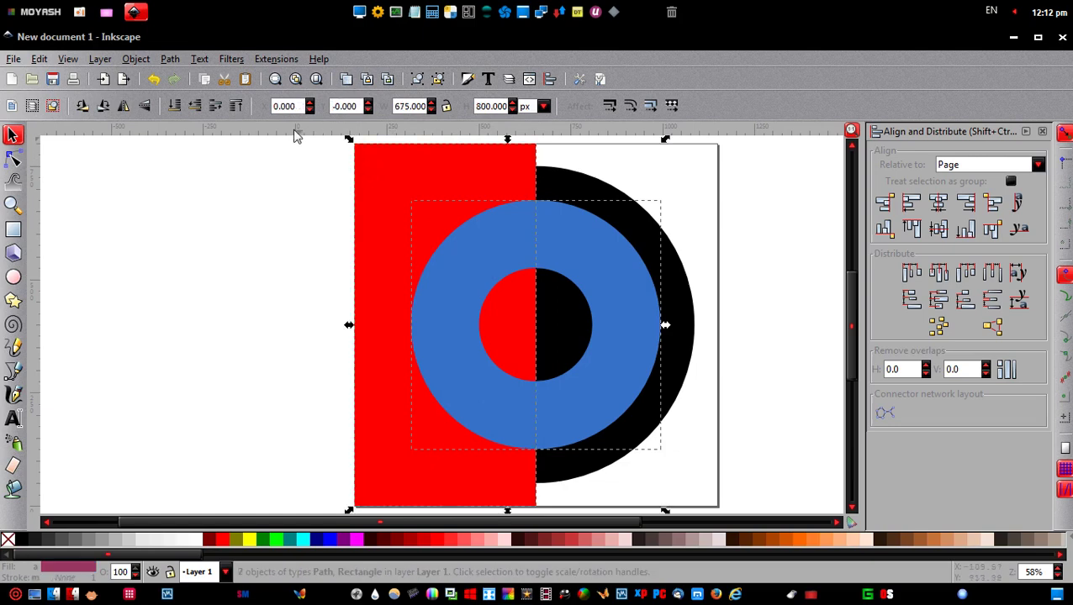
click(168, 62)
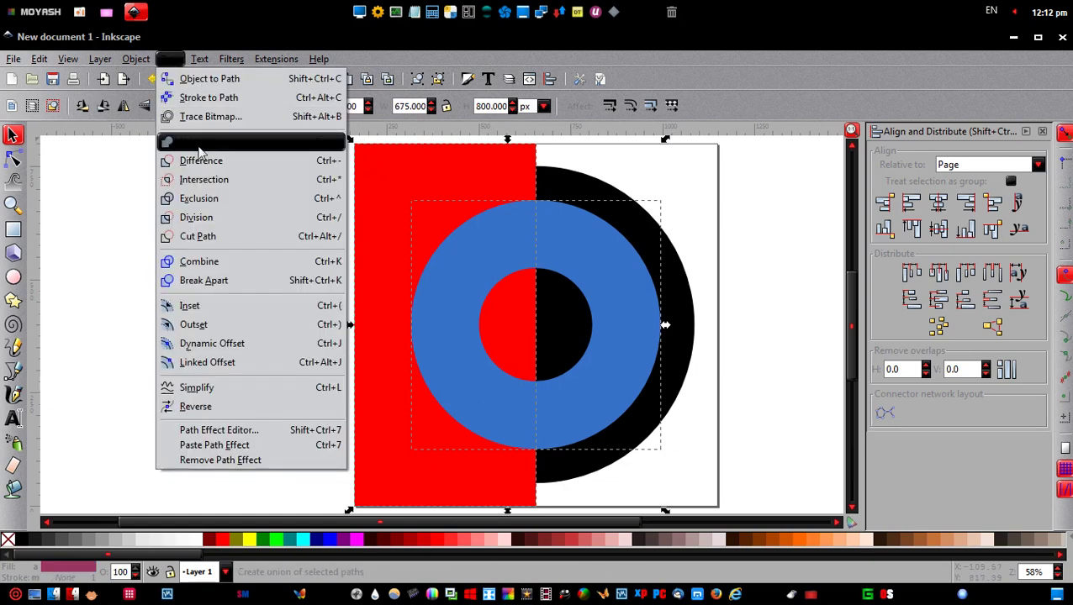
click(210, 183)
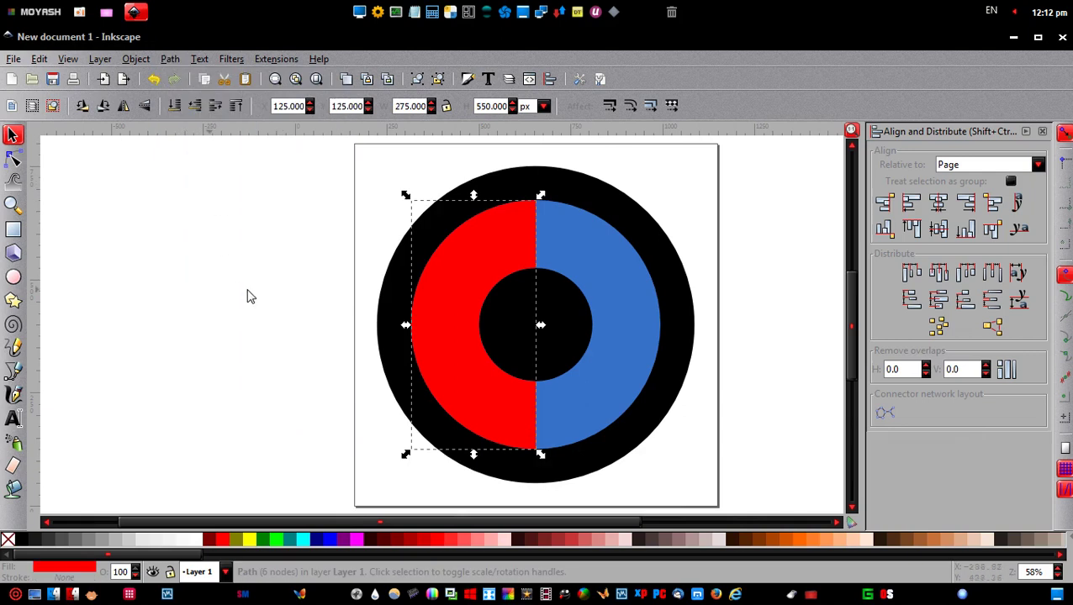
click(202, 538)
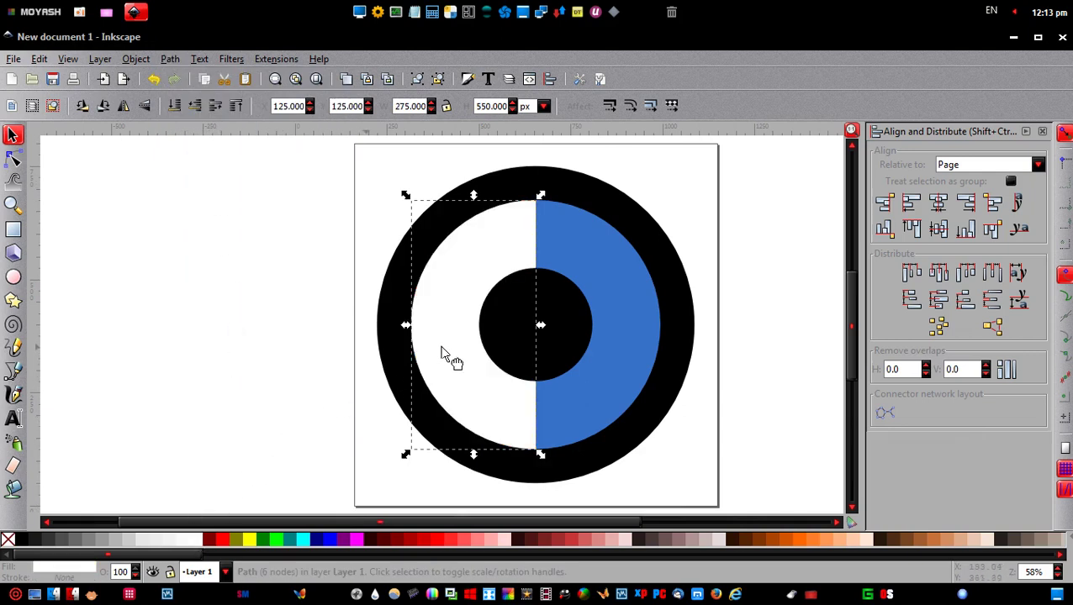
Move the white half ring, the blue ring and the black circle apart to check the pieces, and undo the moves.
drag(442, 353, 375, 359)
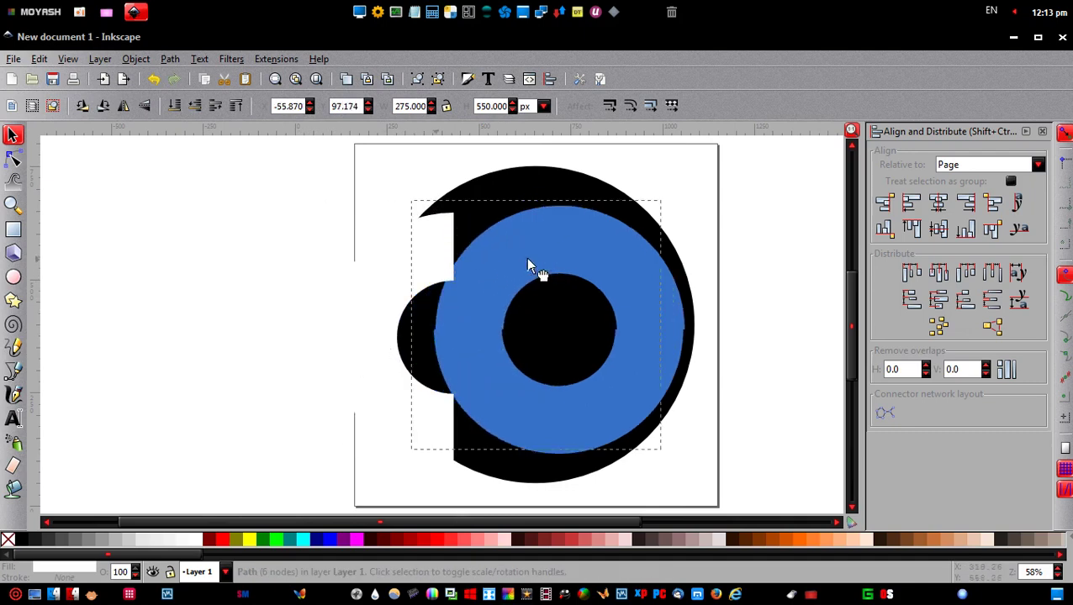
drag(528, 262, 615, 296)
drag(580, 213, 434, 211)
click(153, 79)
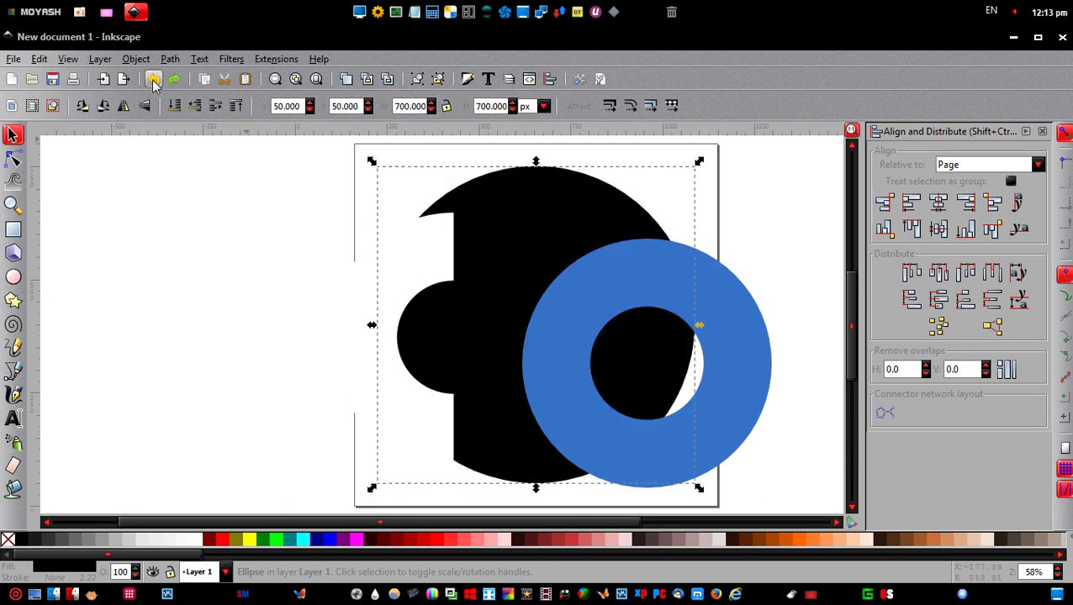
click(153, 80)
click(153, 80)
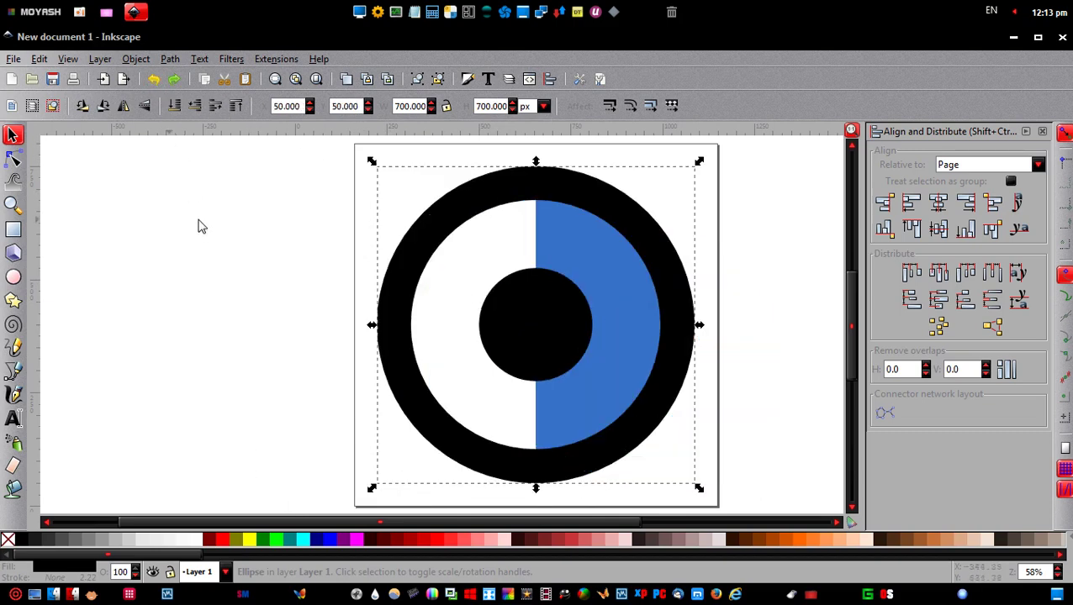
Draw a red ellipse about 281 by 196 px on the empty canvas left of the page and remove its stroke.
click(206, 258)
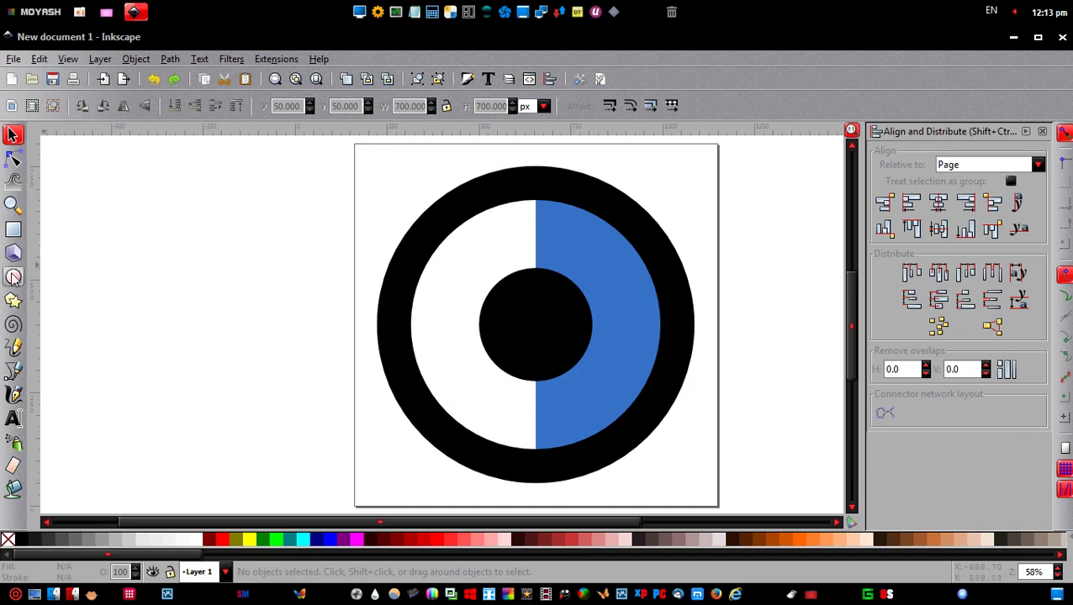
click(12, 278)
drag(110, 256, 238, 346)
click(12, 136)
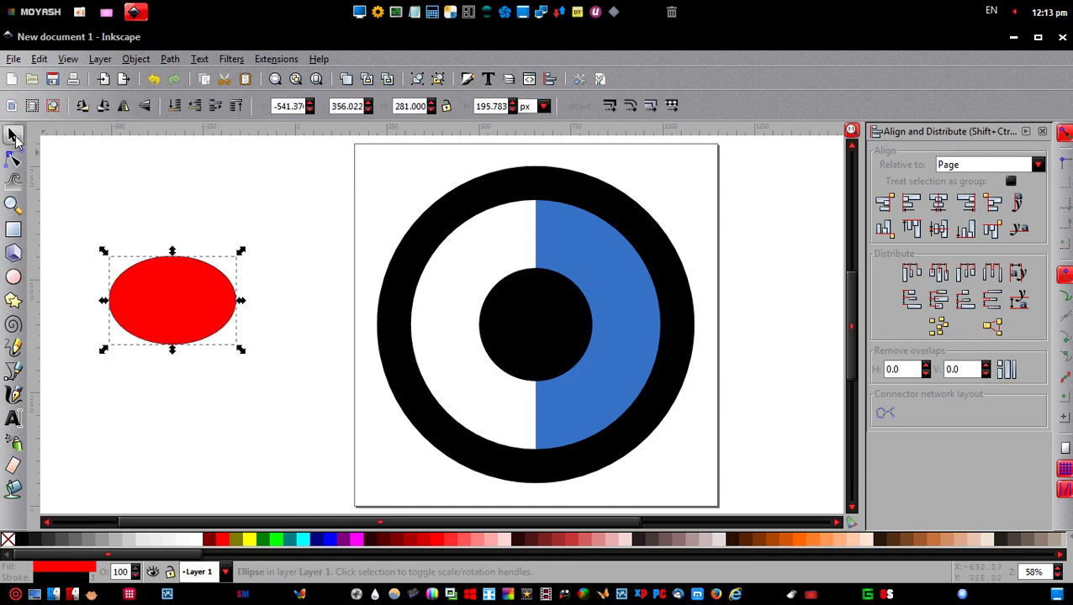
click(466, 79)
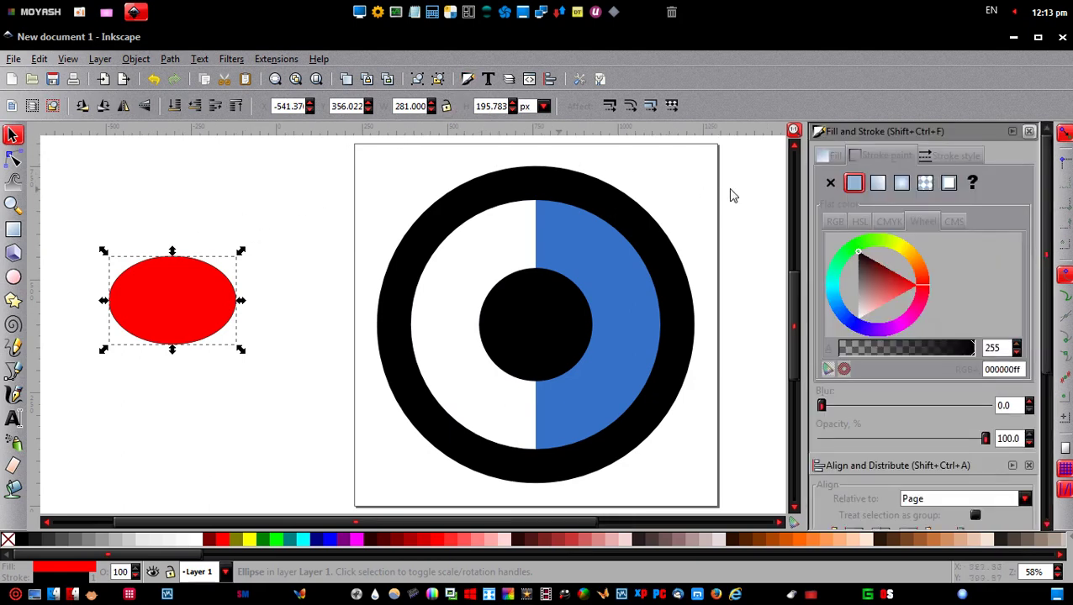
click(830, 182)
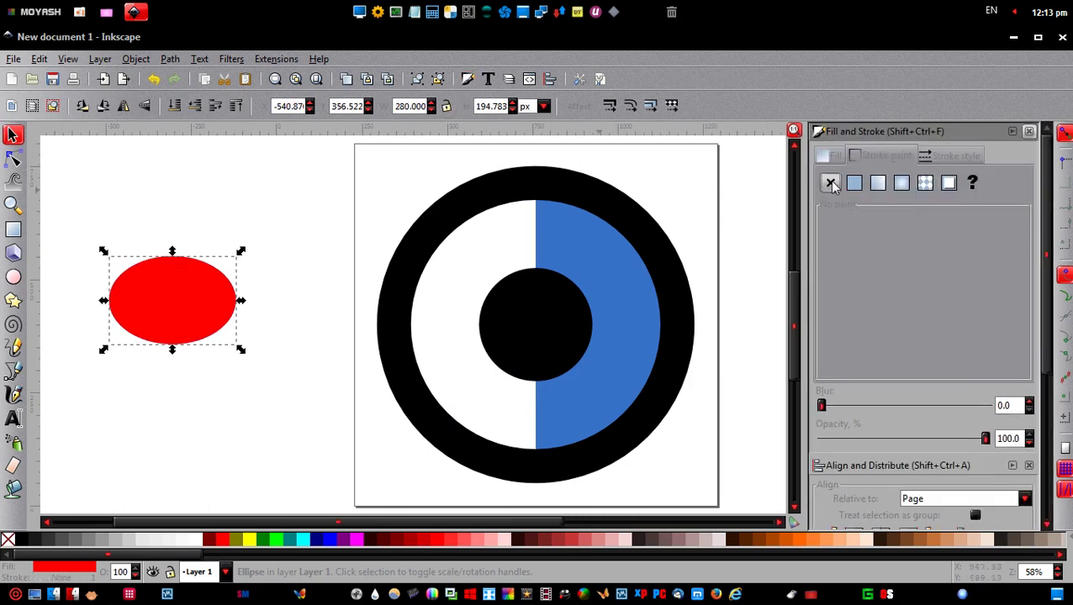
click(1028, 132)
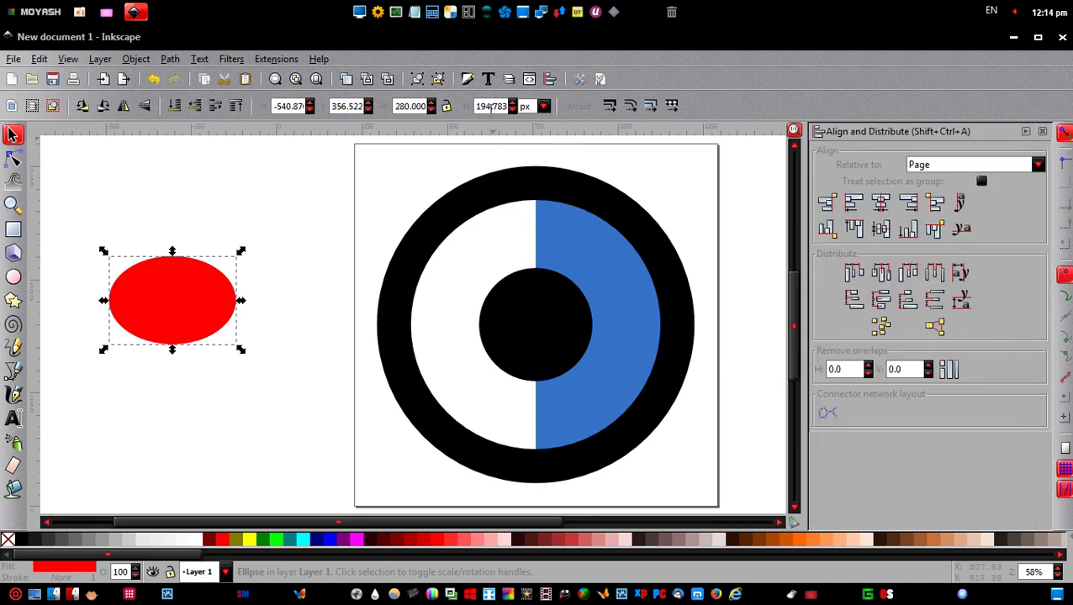
Resize the red ellipse to a circle of 150 by 150 px.
drag(489, 102, 504, 105)
text(150)
key(Return)
drag(425, 106, 395, 106)
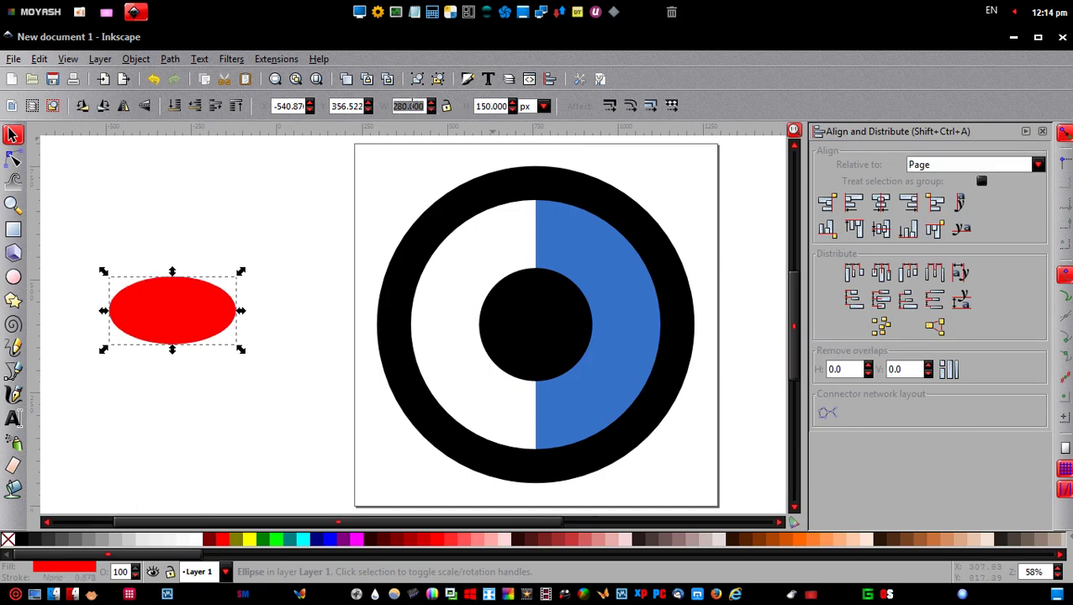
text(150)
key(Return)
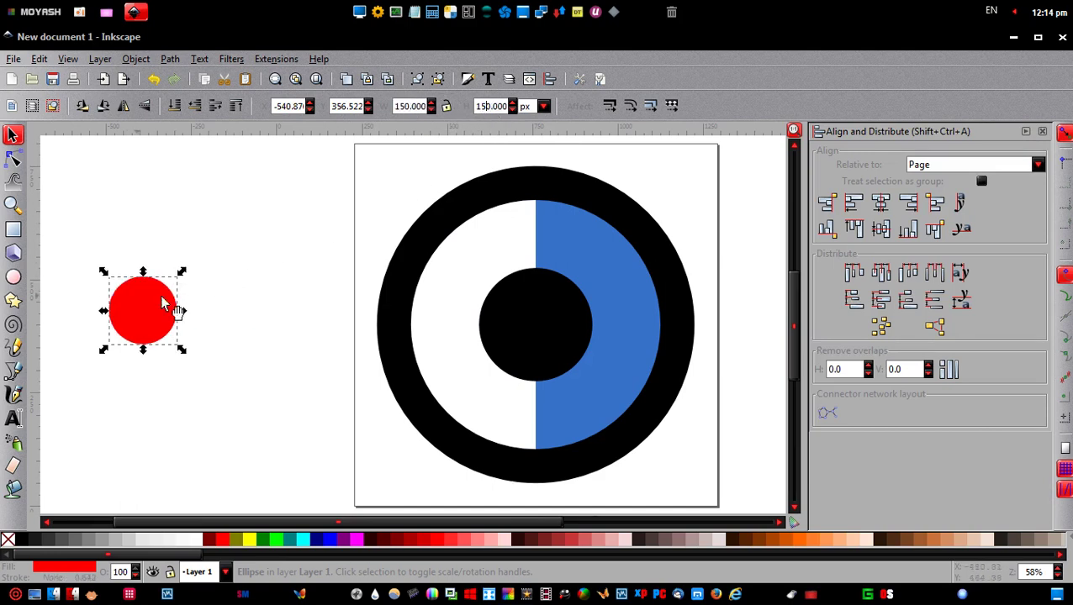
Duplicate the red circle and place the two circles one above the other, just left of the page.
drag(145, 306, 313, 417)
key(ctrl+d)
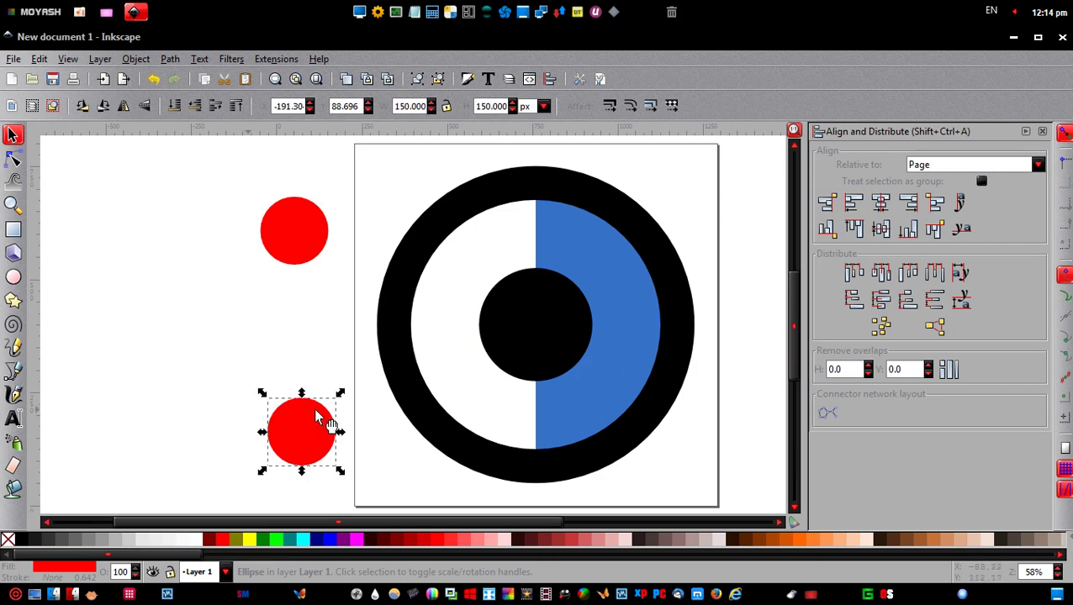
click(741, 314)
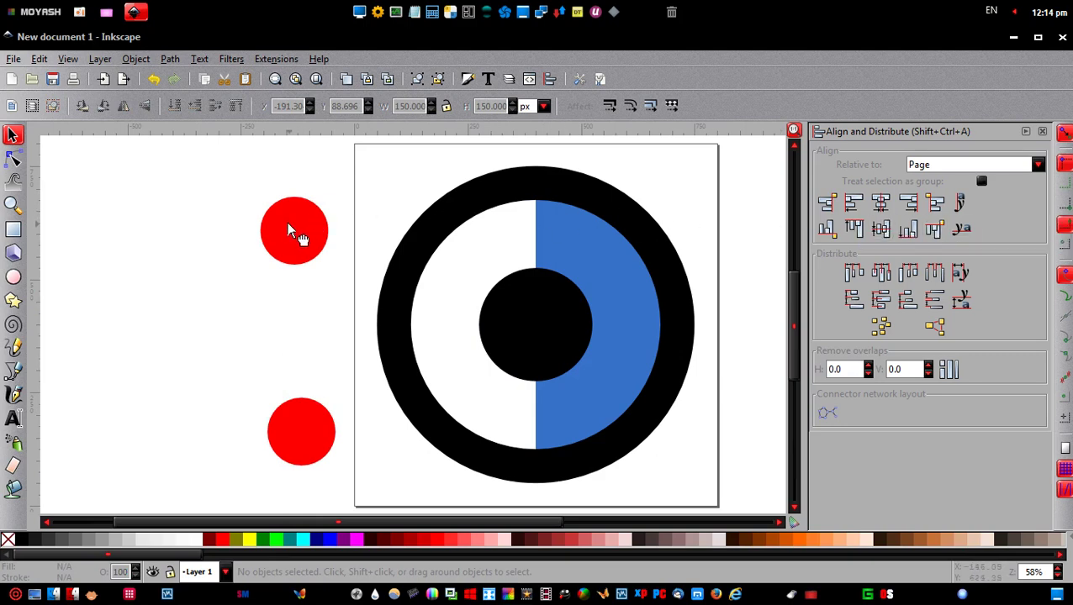
Snap the upper red circle into the ring's top at X 325, Y 525 and the lower one into its bottom at X 325, Y 125.
drag(289, 227, 533, 229)
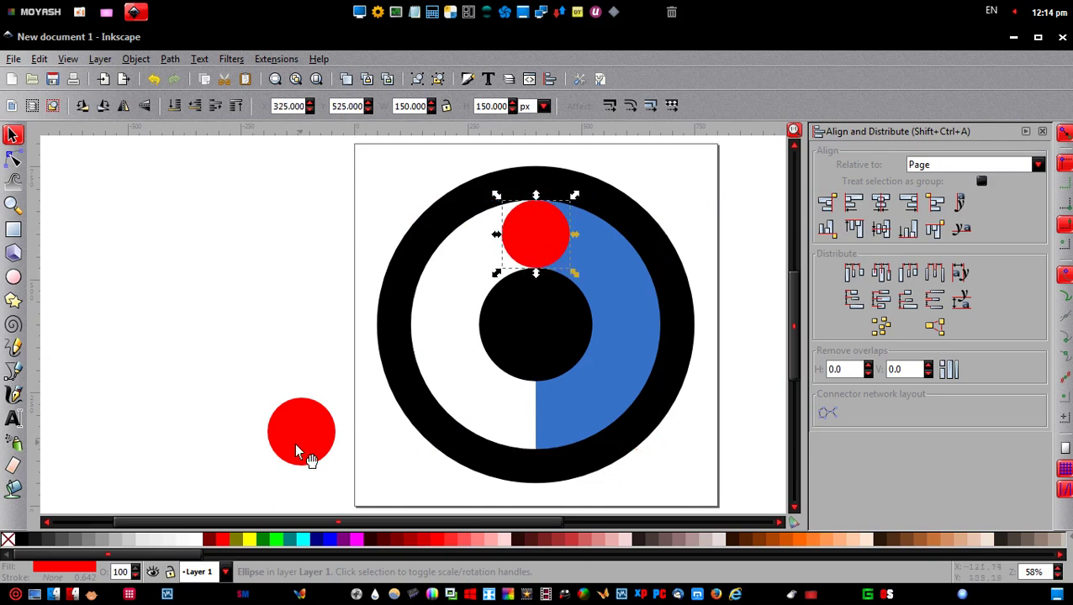
drag(288, 439, 528, 421)
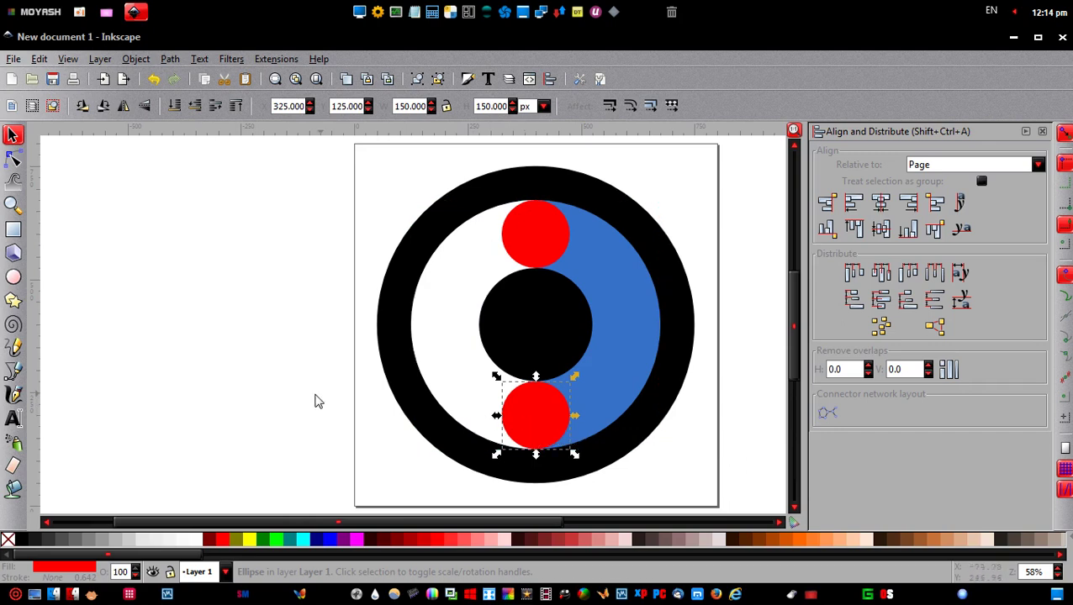
click(265, 399)
Fill the red circle at the top of the ring with white.
click(533, 249)
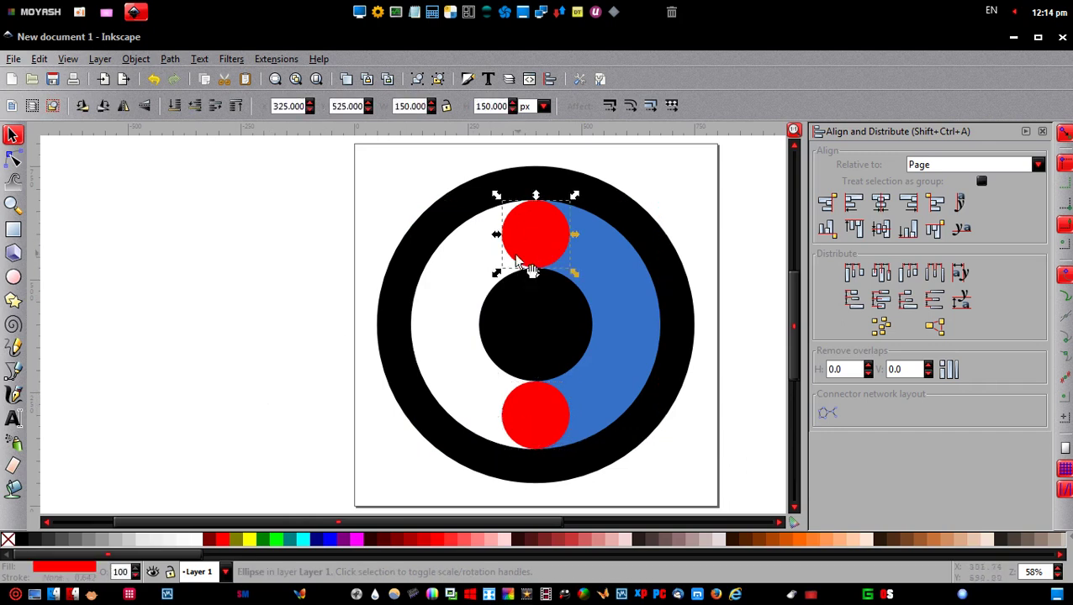
click(196, 543)
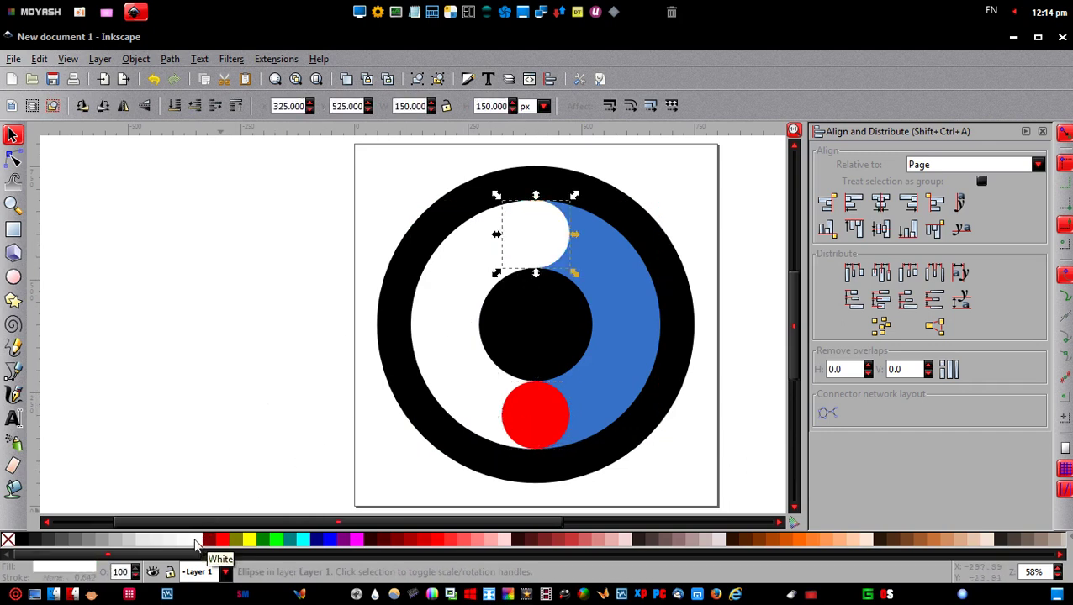
click(215, 495)
Fill the red circle at the bottom of the ring with the same blue as the ring.
click(523, 422)
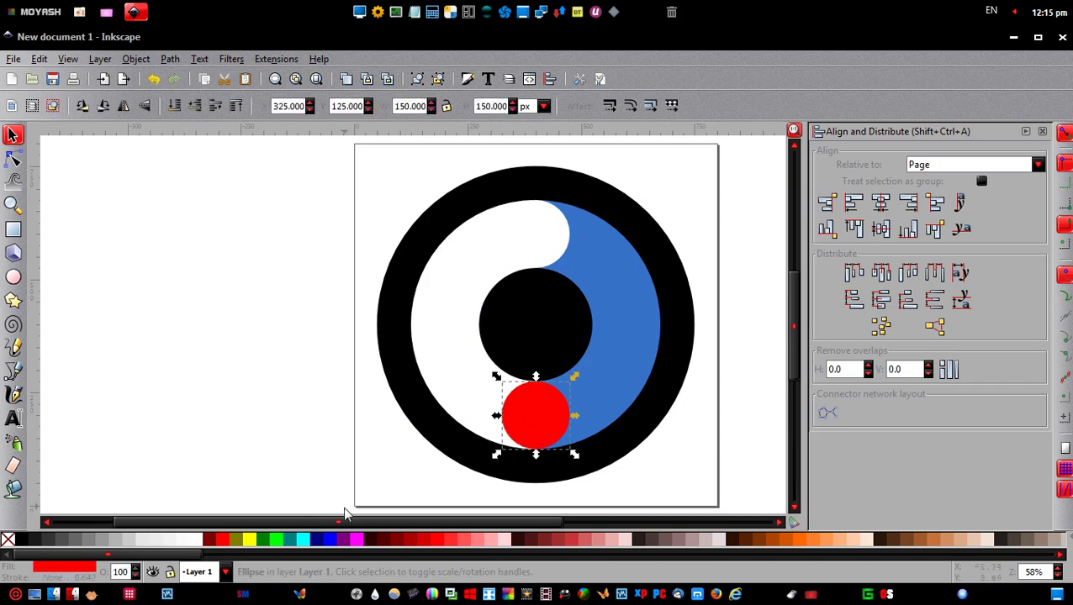
drag(385, 556, 728, 553)
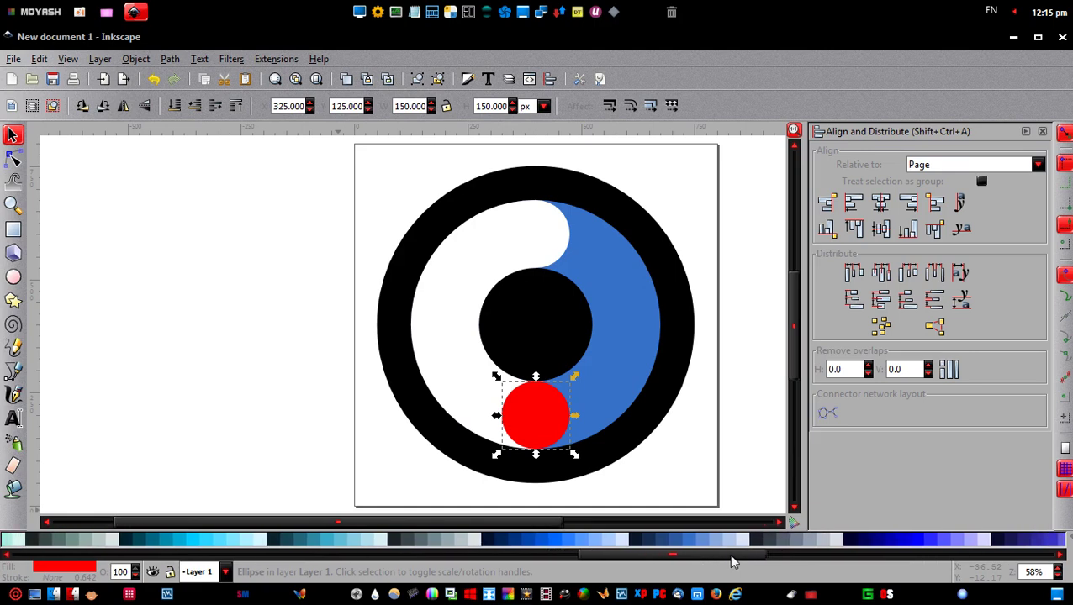
click(687, 545)
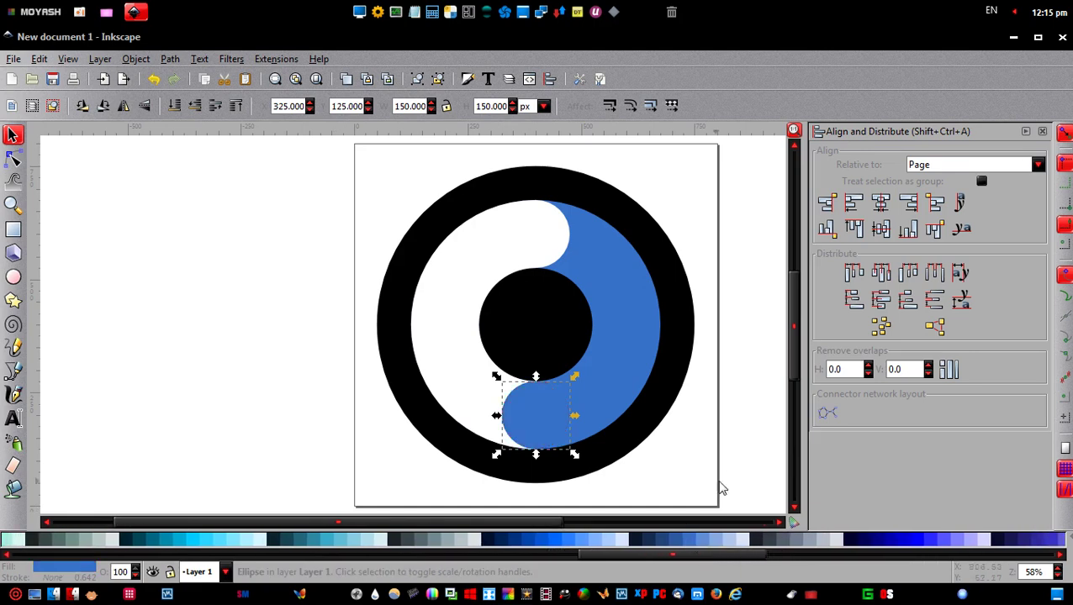
click(751, 466)
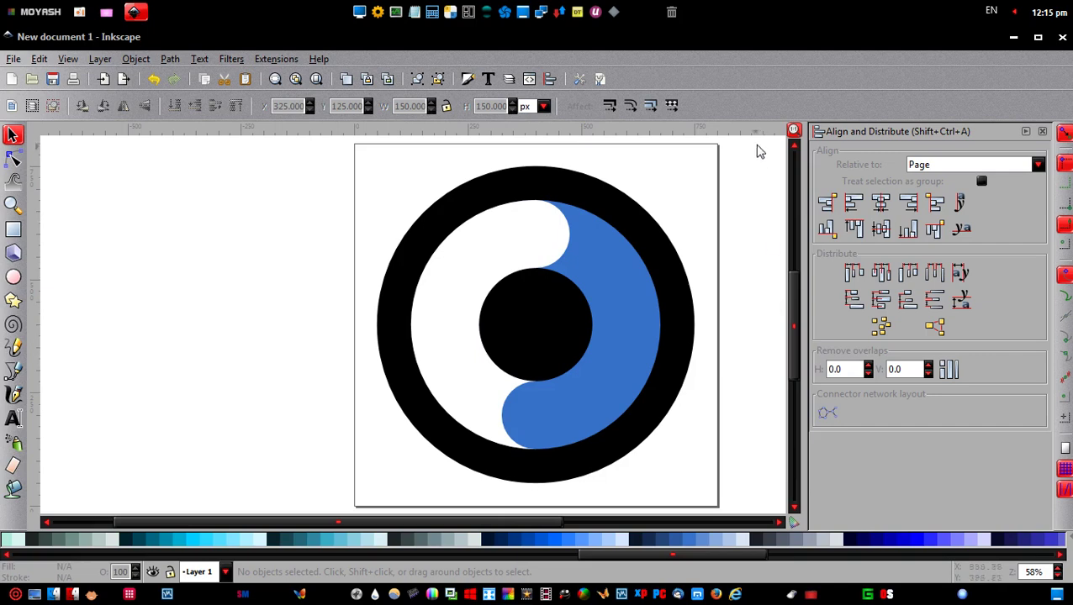
Select all five shapes of the circular design and group them.
drag(756, 144, 270, 502)
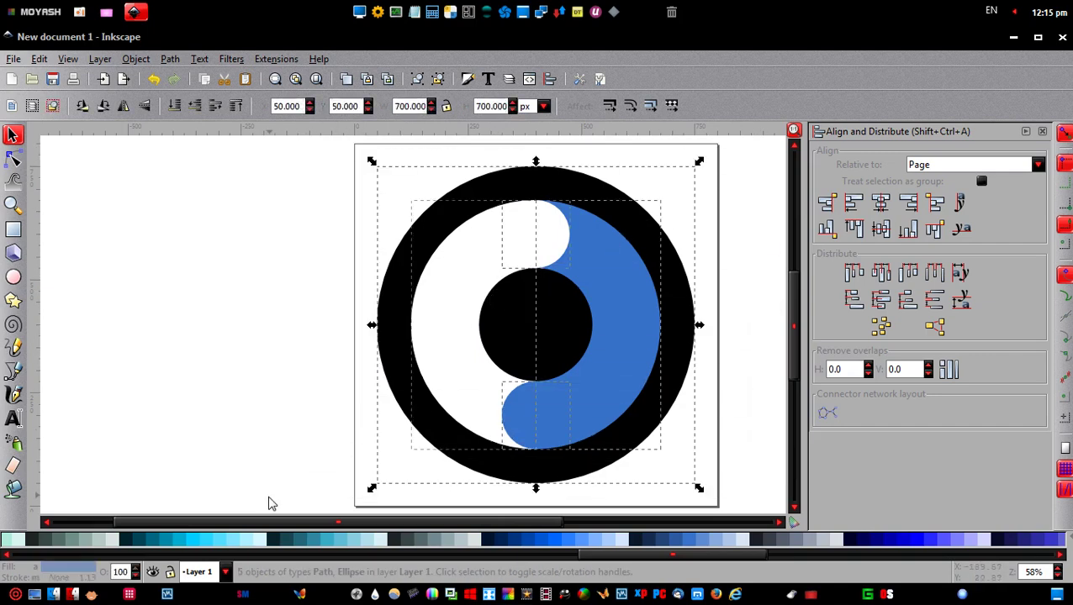
click(417, 80)
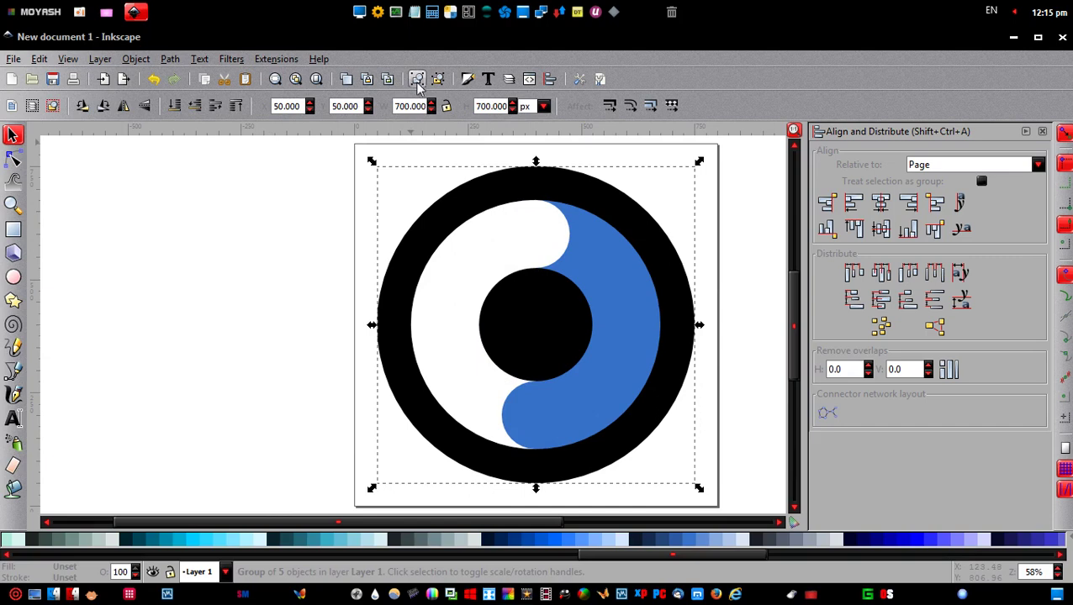
click(412, 244)
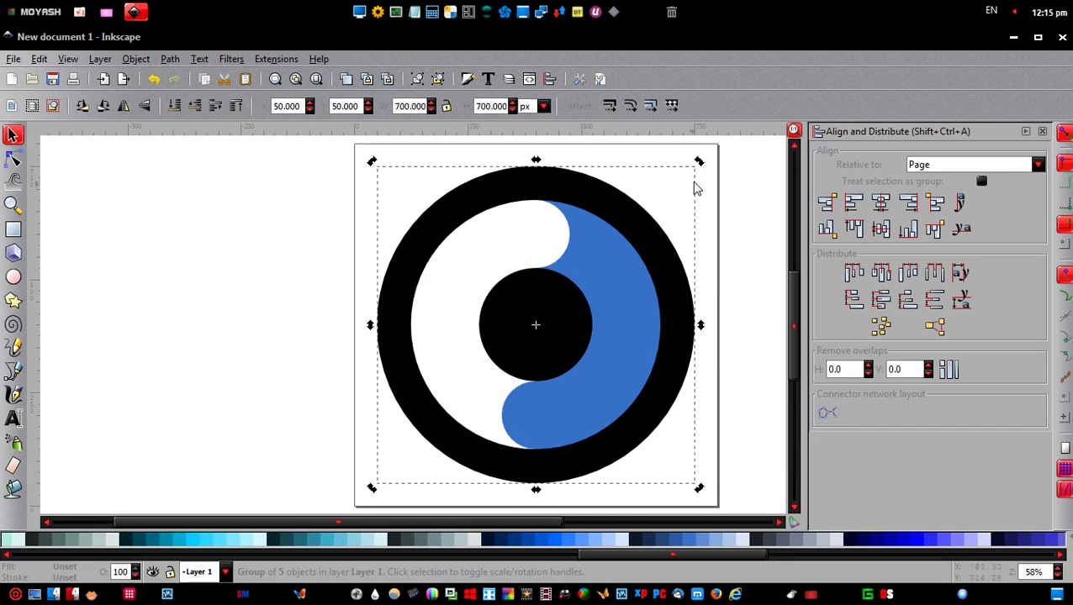
Rotate the grouped circular design clockwise about its centre by about 30 degrees, deselect it and close the alignment settings.
drag(698, 163, 752, 246)
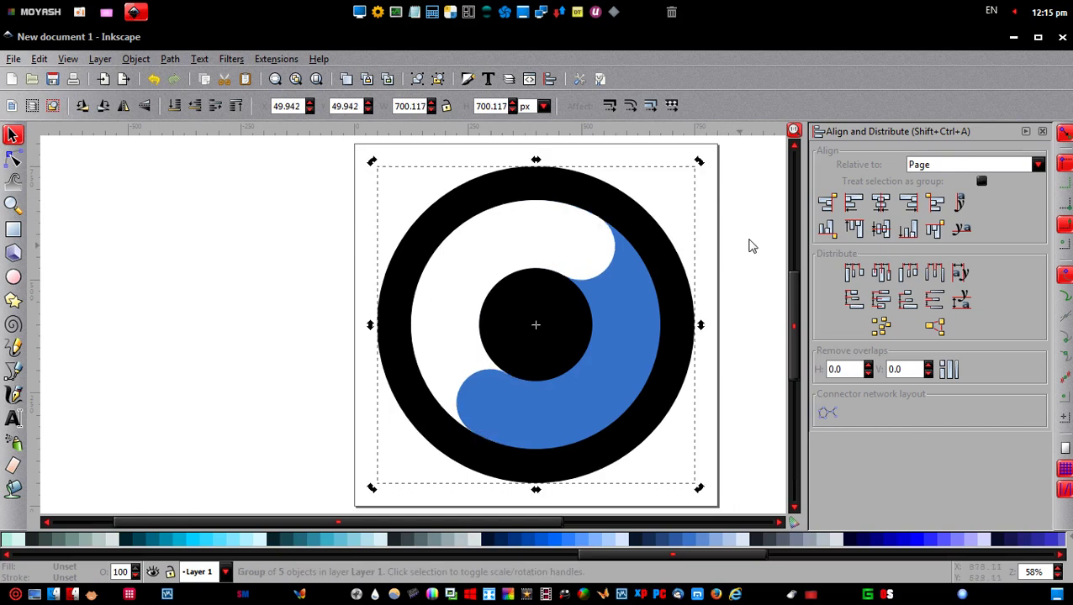
key(Escape)
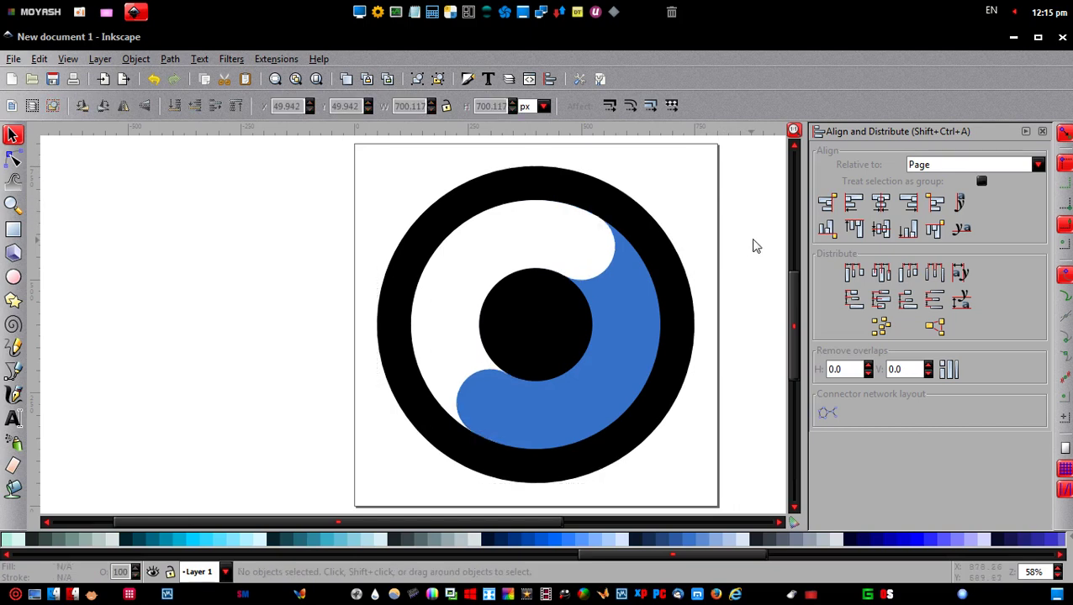
click(1043, 132)
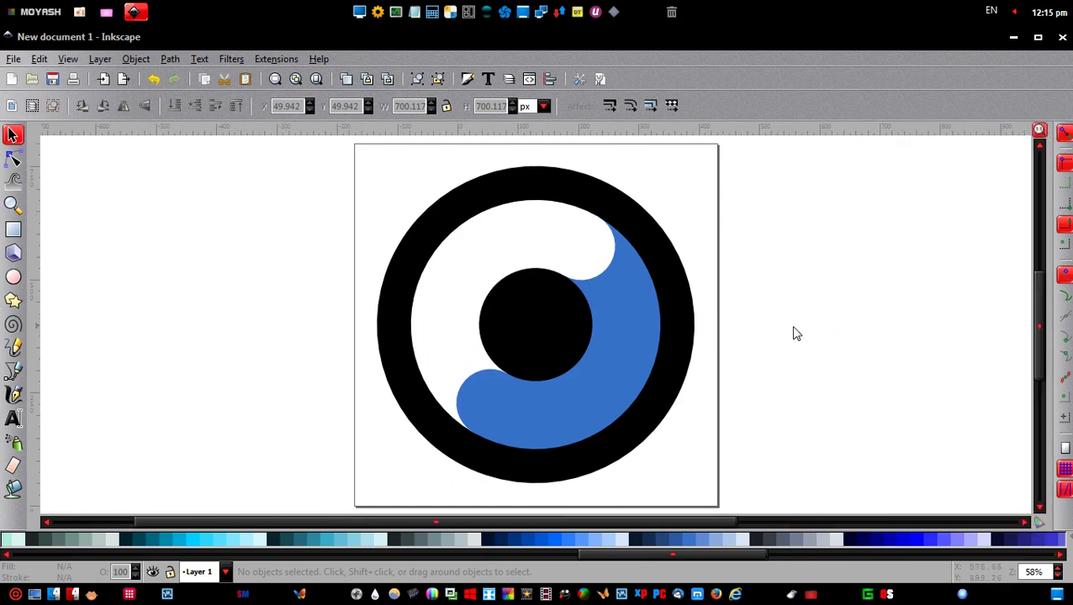
Export the whole page as an 800 by 800 px PNG named Busy into the Cursor folder.
click(14, 59)
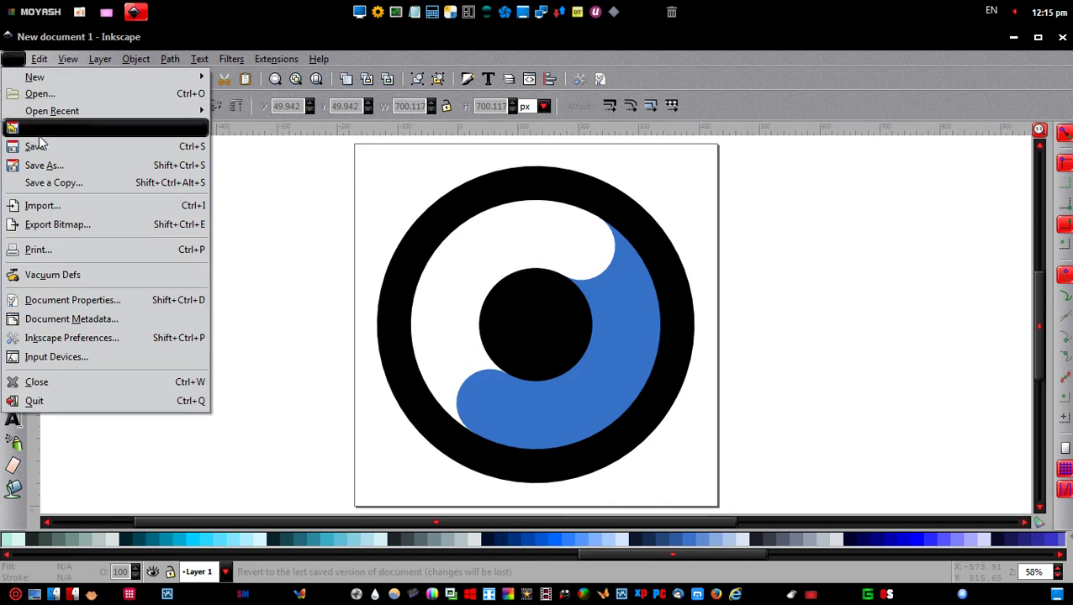
click(72, 225)
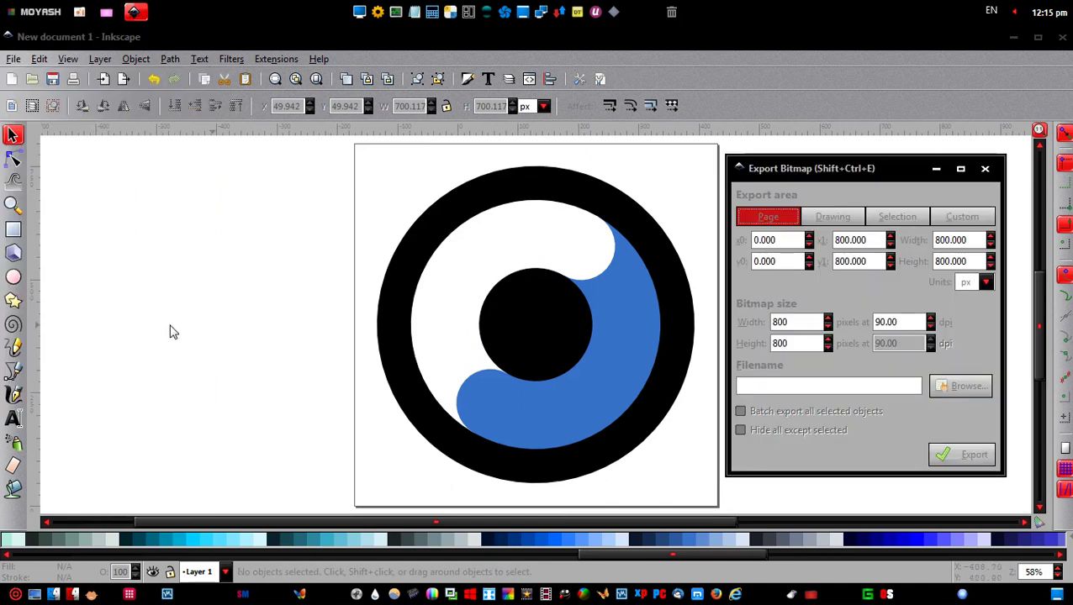
click(956, 389)
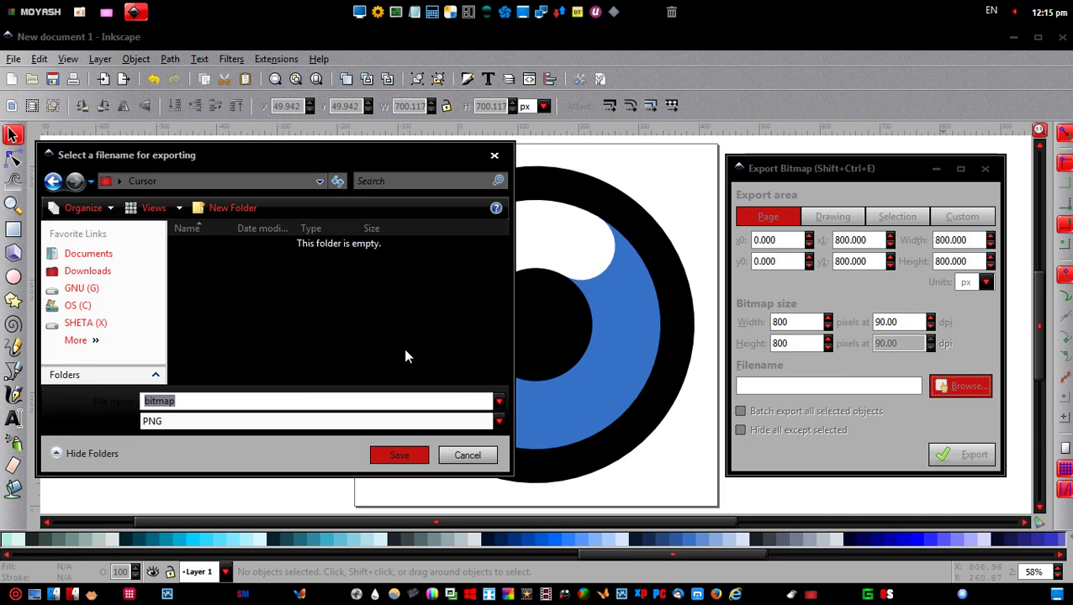
text(Busy)
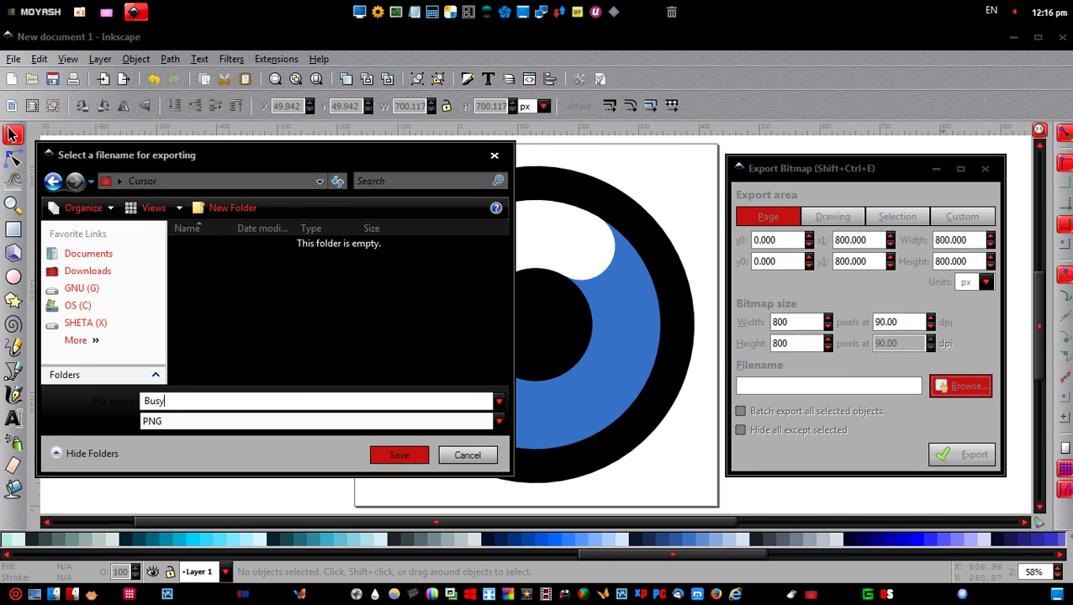
click(399, 455)
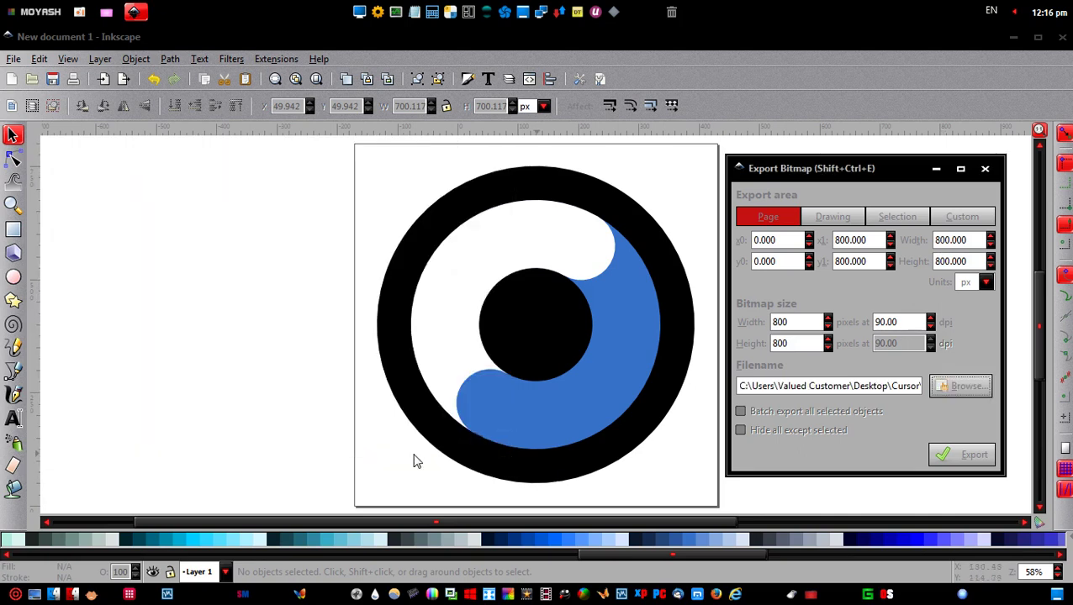
click(966, 457)
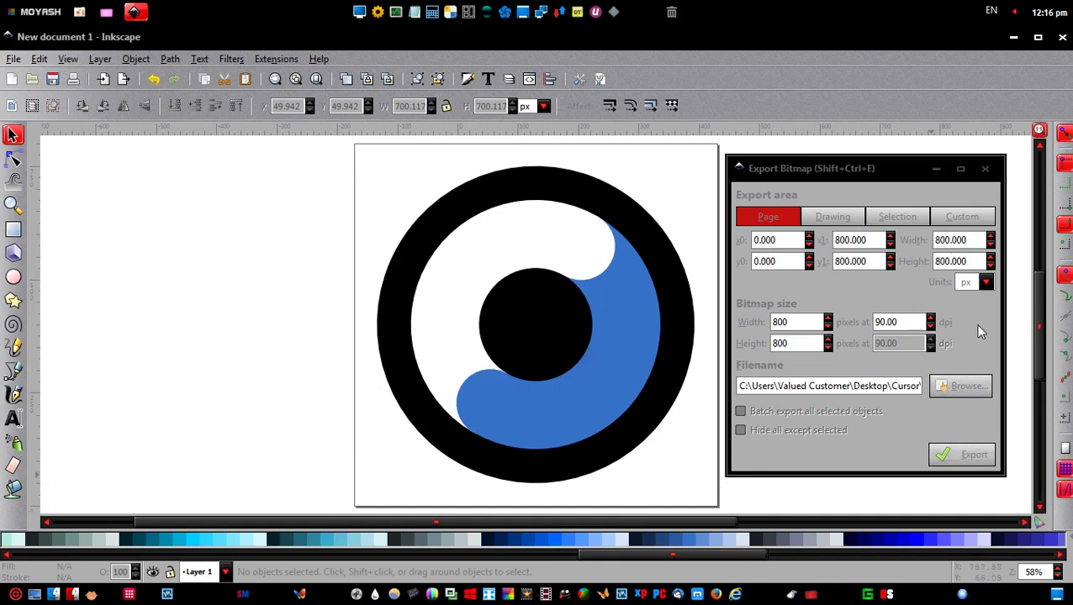
click(984, 168)
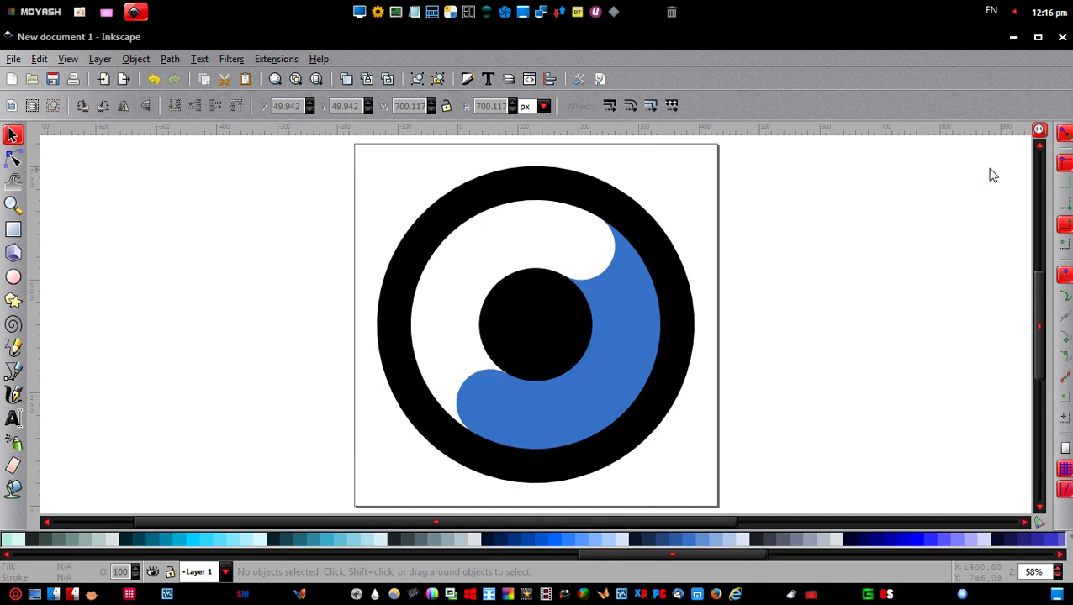
Close Inkscape and open the exported Busy image from the Cursor folder in RealWorld Cursor Editor.
click(1063, 39)
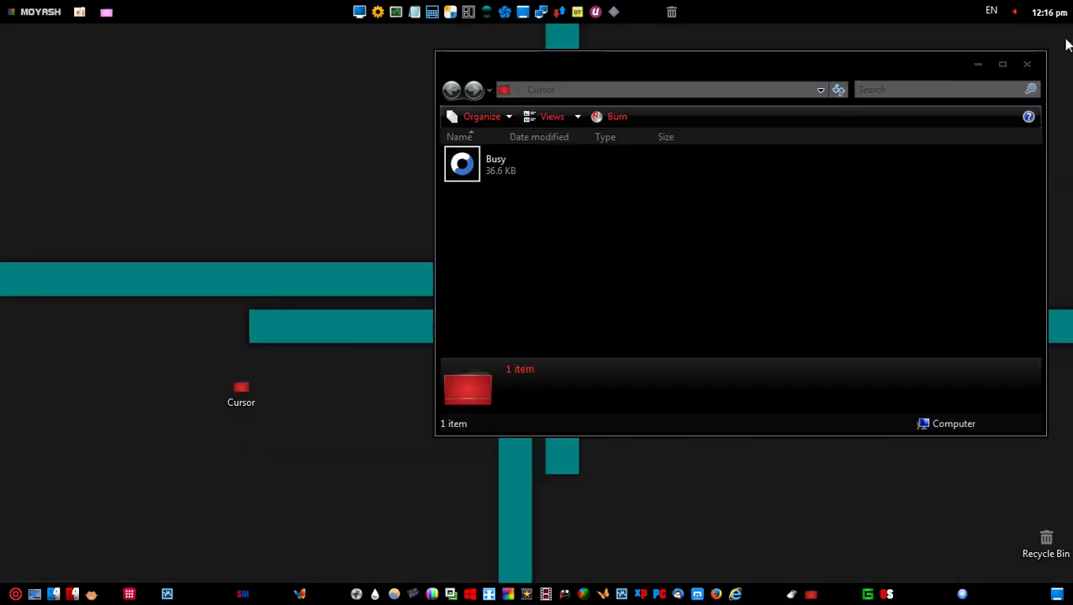
click(799, 296)
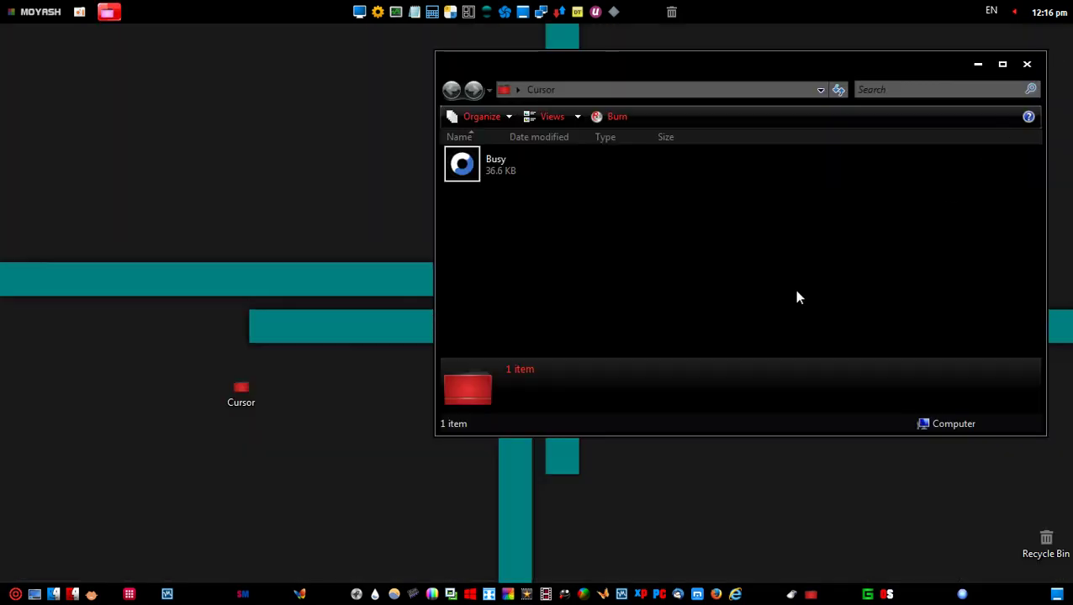
click(467, 179)
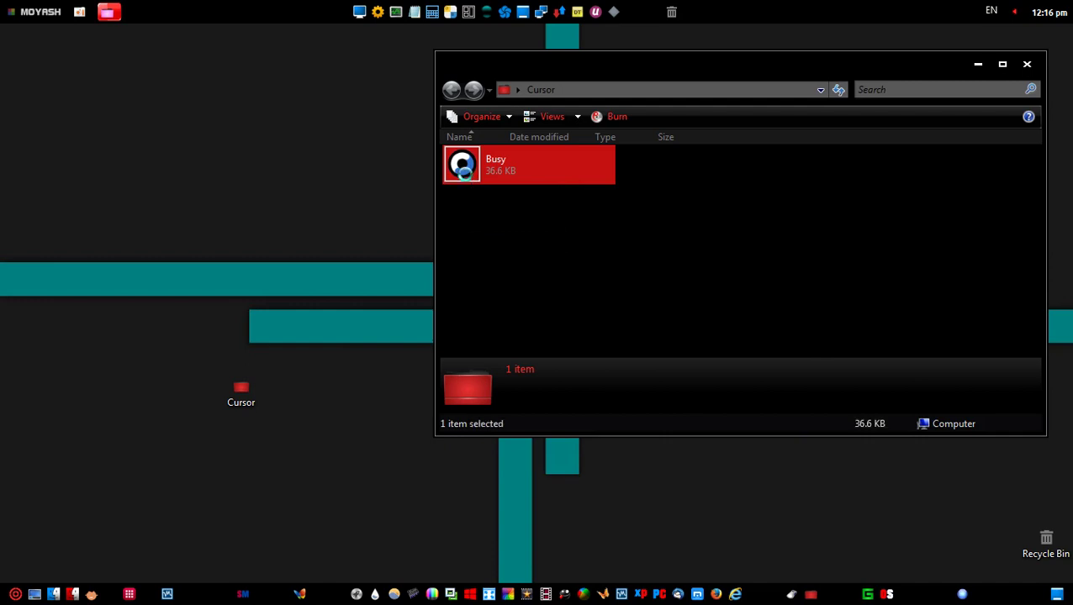
right_click(466, 172)
mouse_move(553, 458)
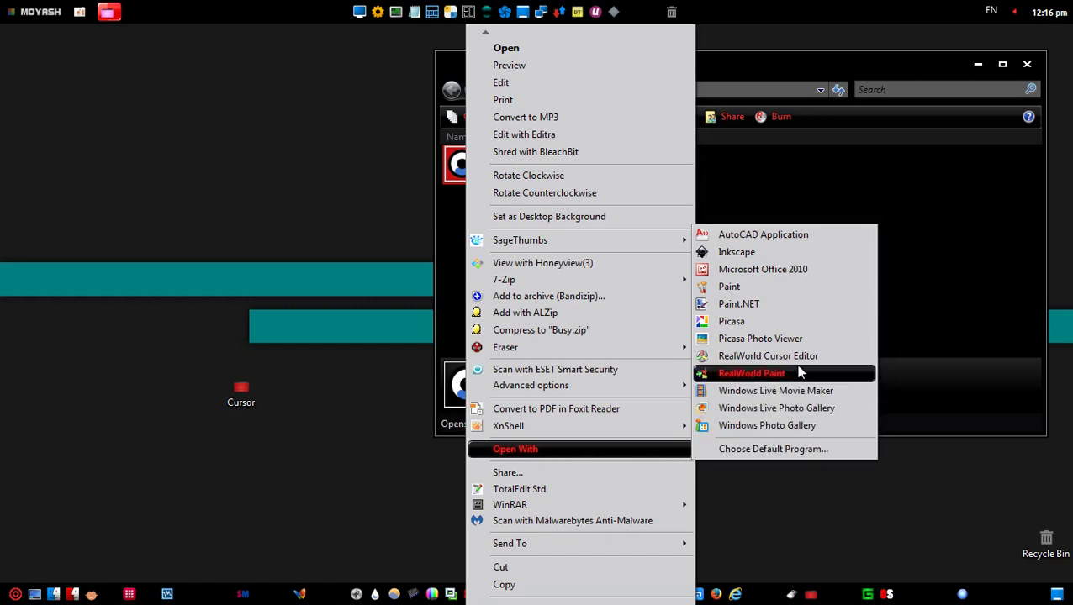
click(796, 354)
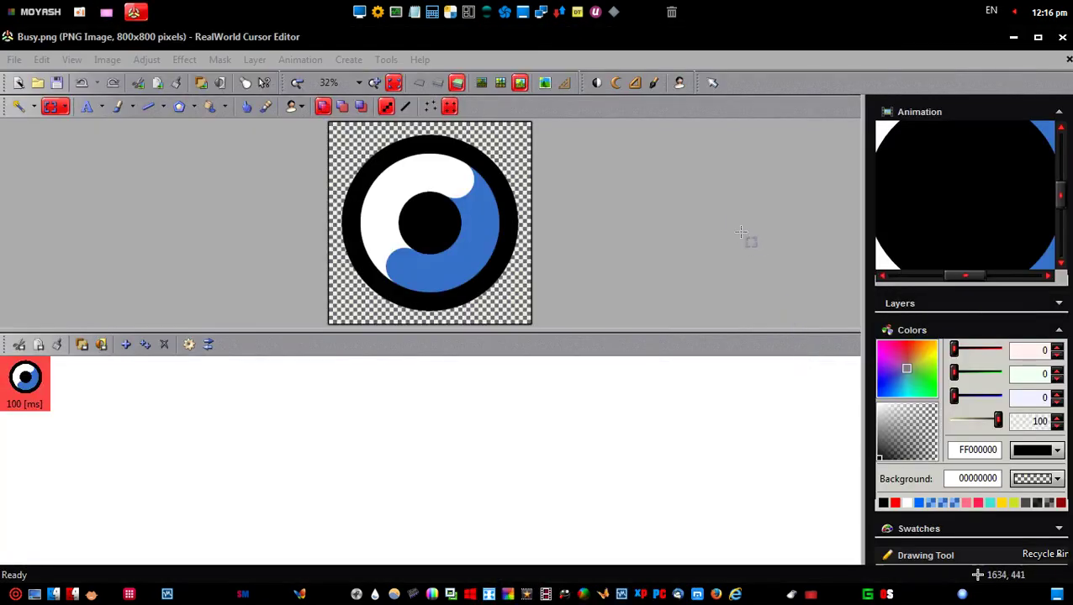
Create a 32 px, 32-bit mouse cursor from the image and place its hot spot at the centre, 16, 16.
click(711, 84)
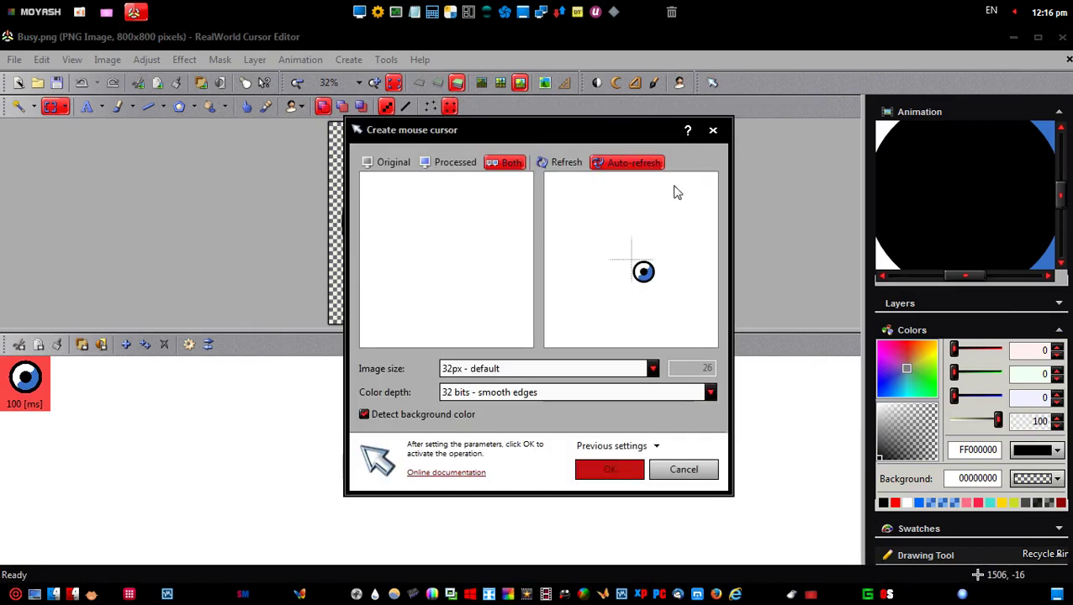
click(615, 469)
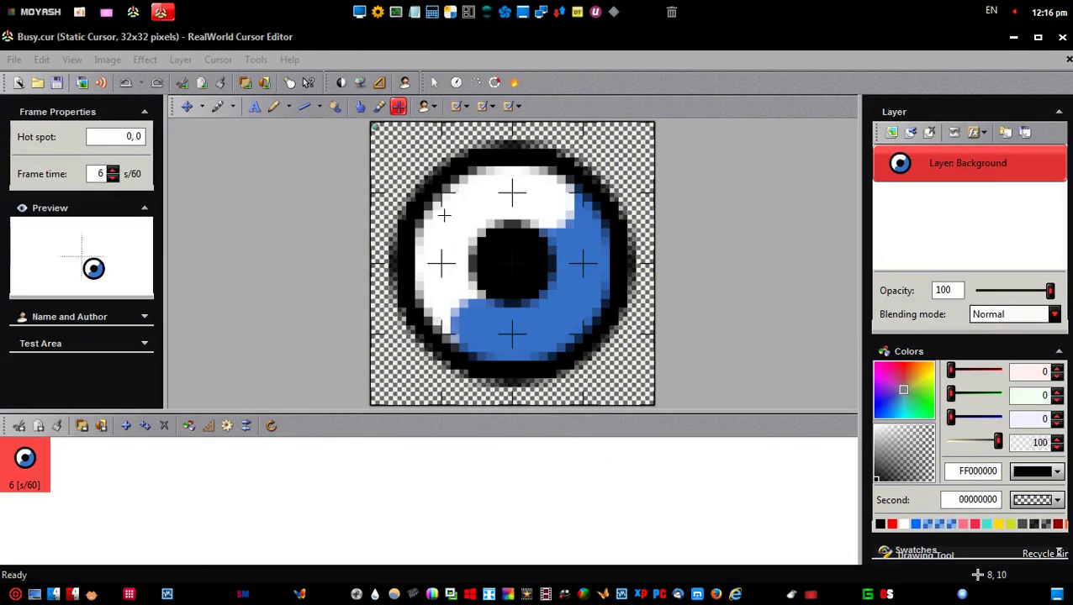
click(400, 109)
click(514, 267)
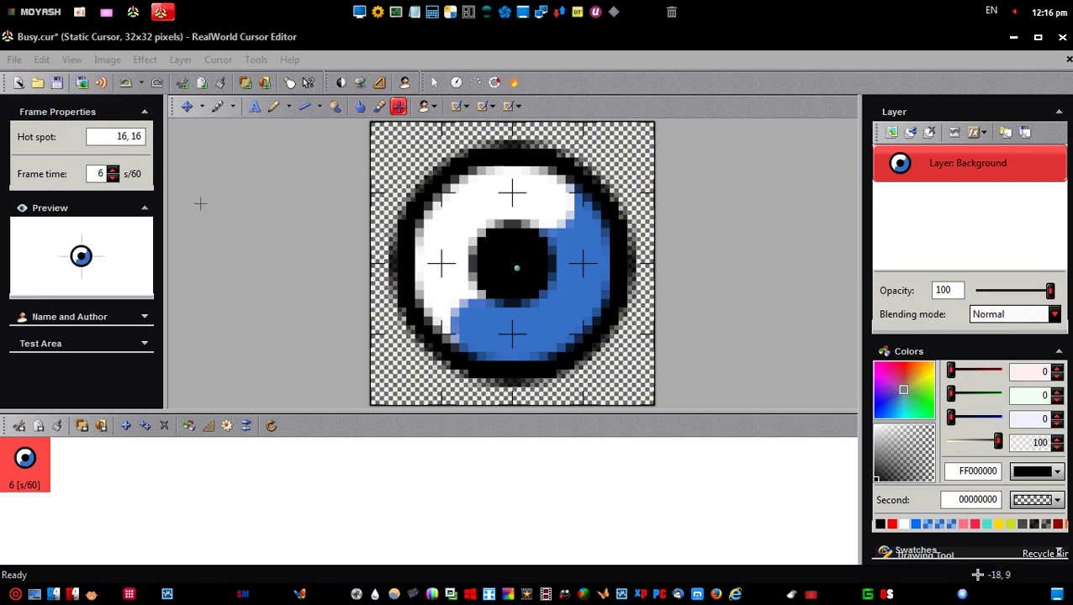
Set the frame time to 10 s/60 and spin the frame through 360 degrees in 60 steps to create an animation.
click(114, 170)
click(273, 429)
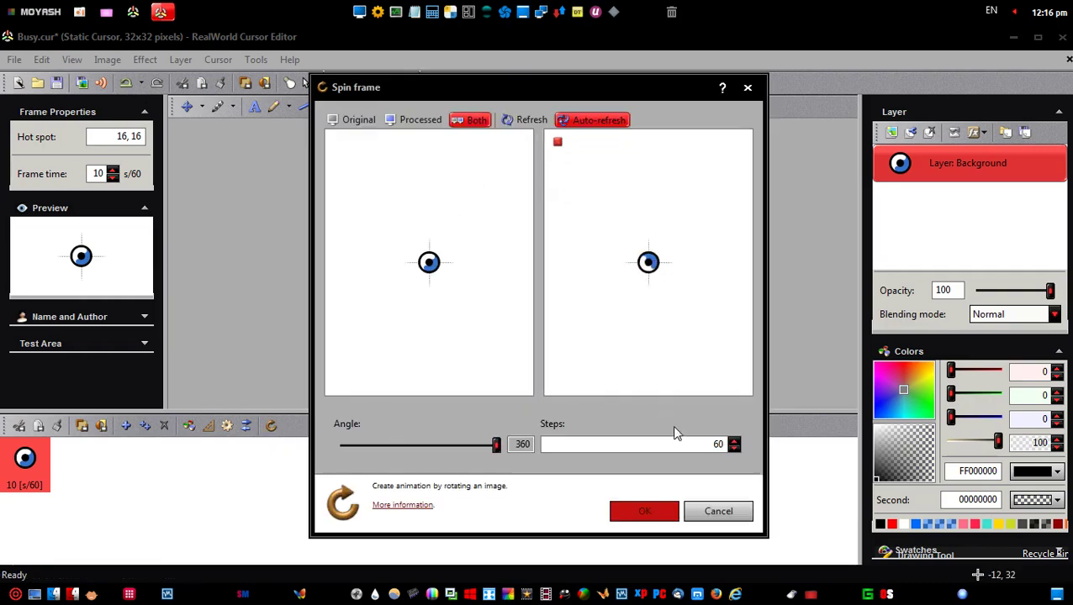
click(661, 513)
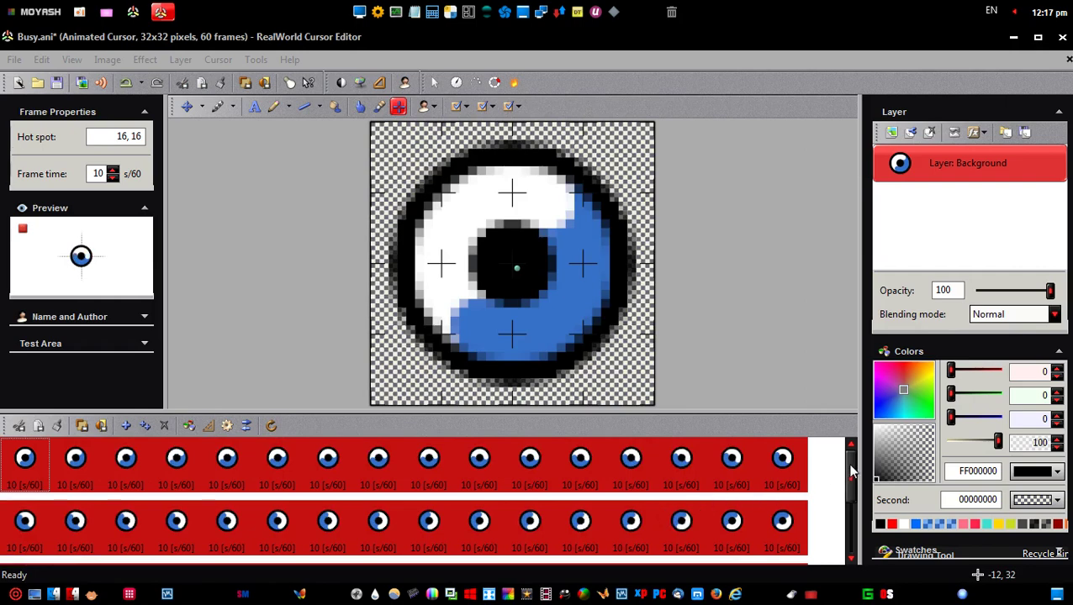
mouse_move(851, 473)
mouse_down()
mouse_move(850, 528)
mouse_move(859, 467)
mouse_up()
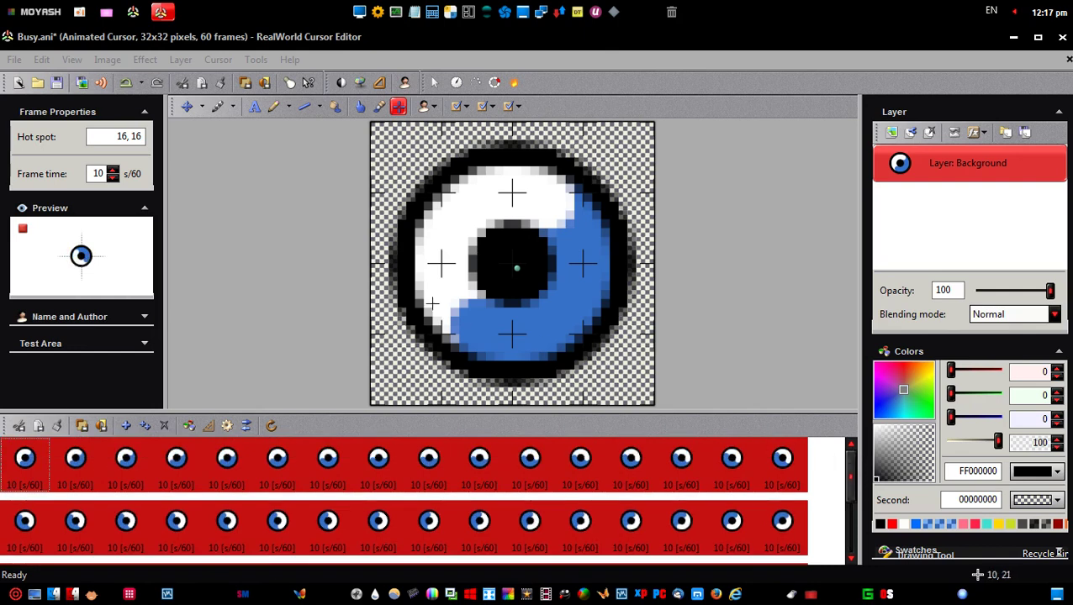
Set the frame time of all the selected animation frames to 1 s/60.
double_click(94, 173)
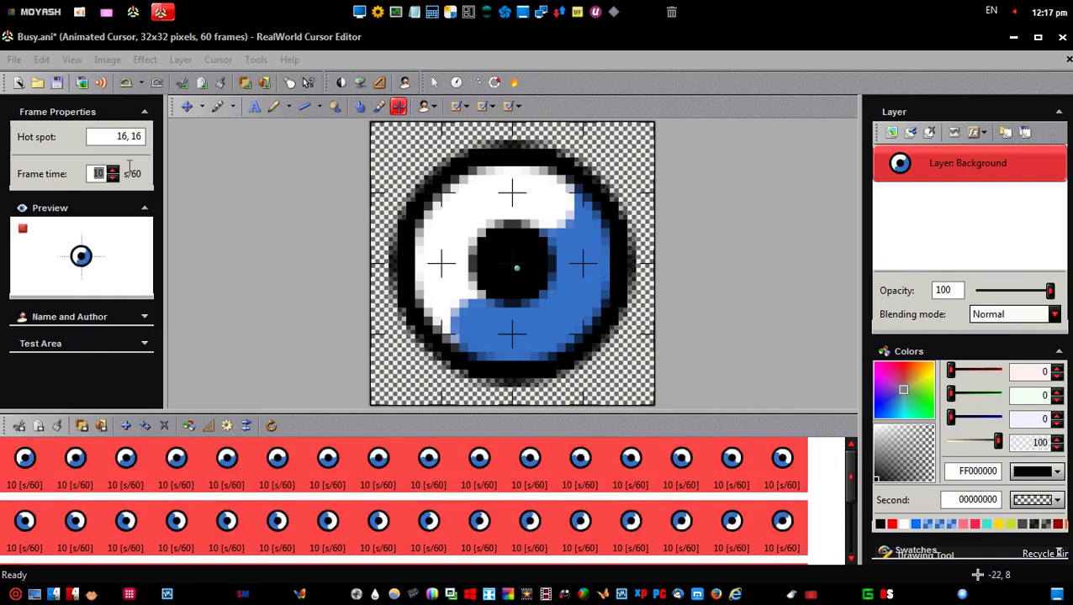
text(1)
key(Return)
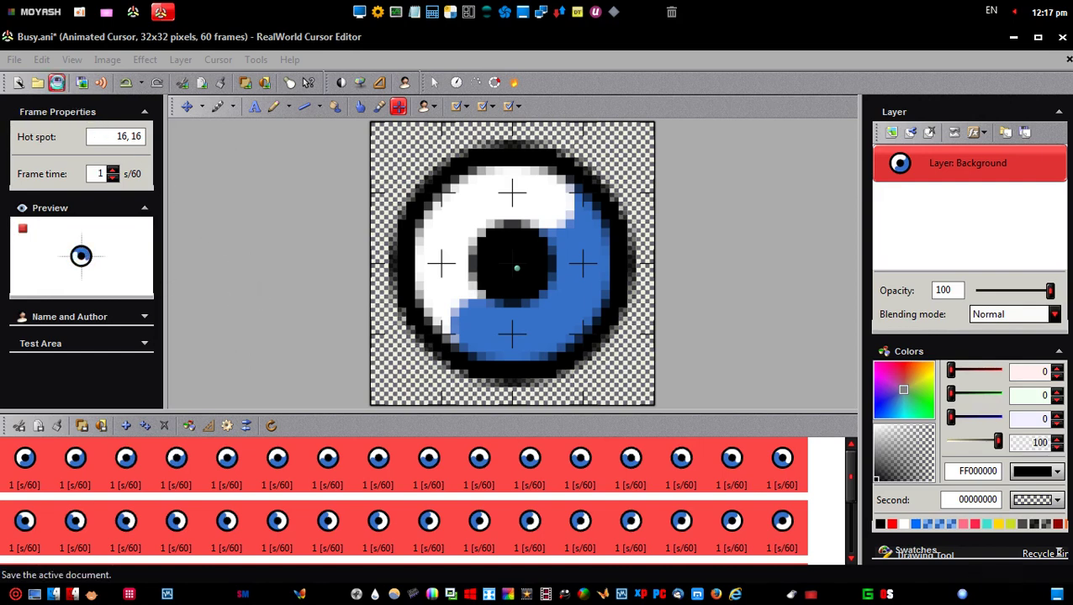
Save the spinning cursor as the animated cursor file Busy.ani in the Cursor folder.
click(56, 81)
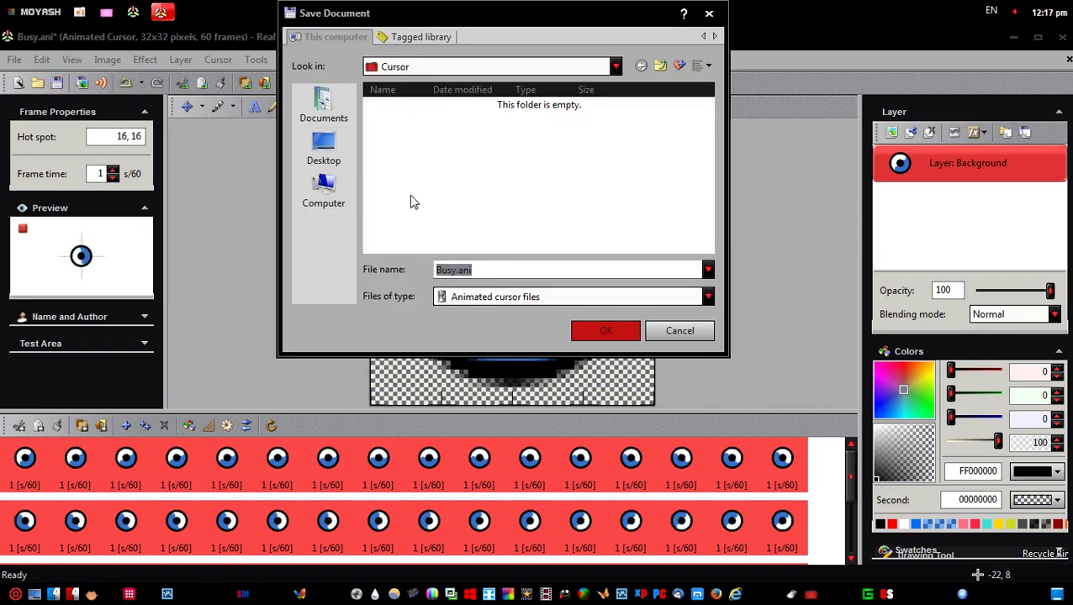
click(490, 269)
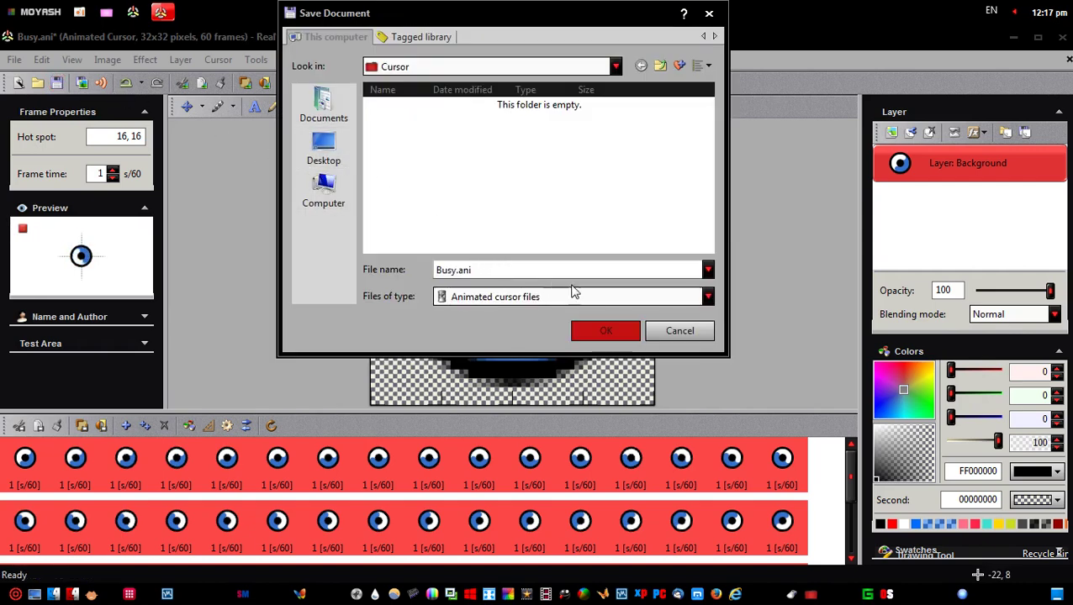
click(607, 330)
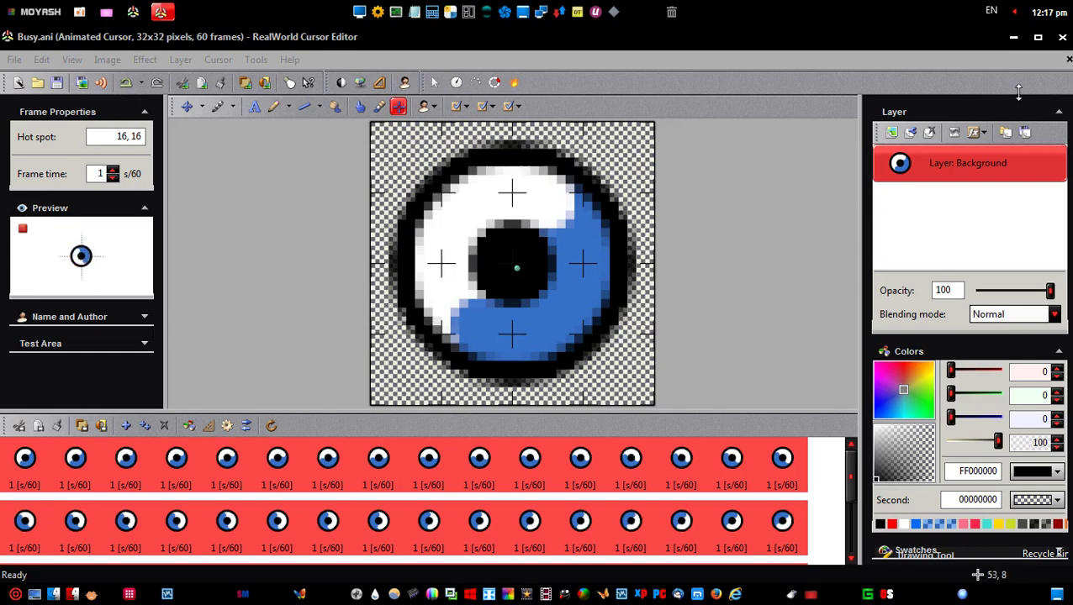
Close both cursor editor windows and the Cursor folder window.
click(1064, 44)
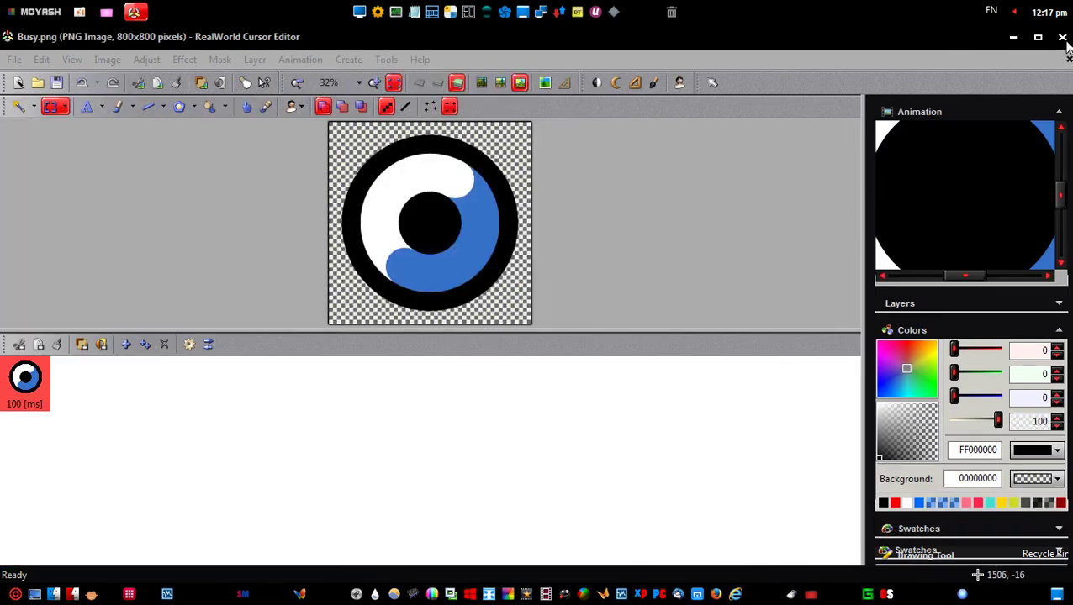
click(1066, 43)
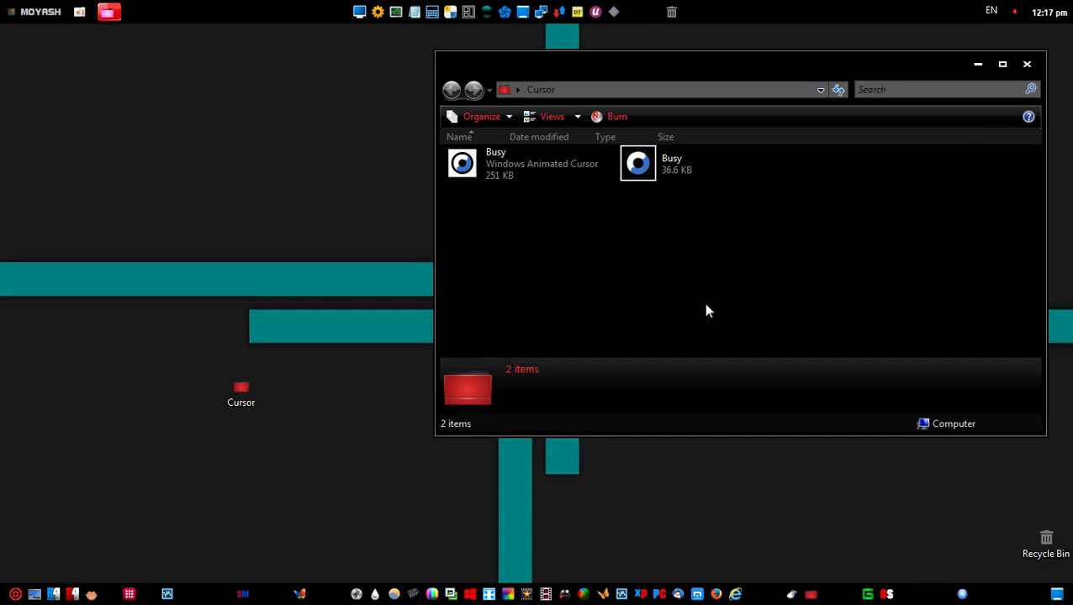
click(467, 179)
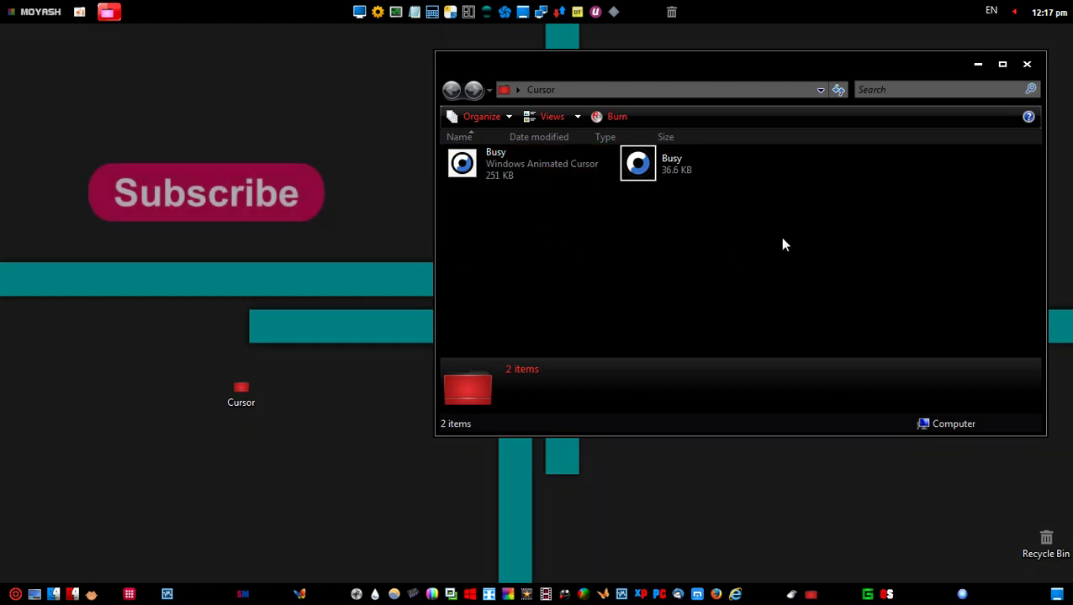
click(1026, 65)
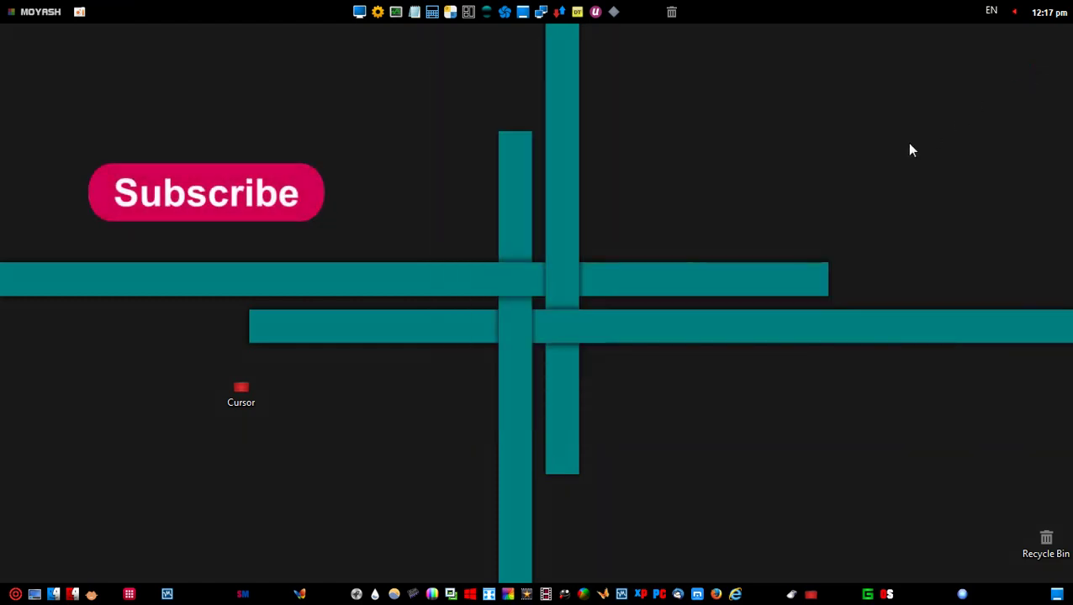